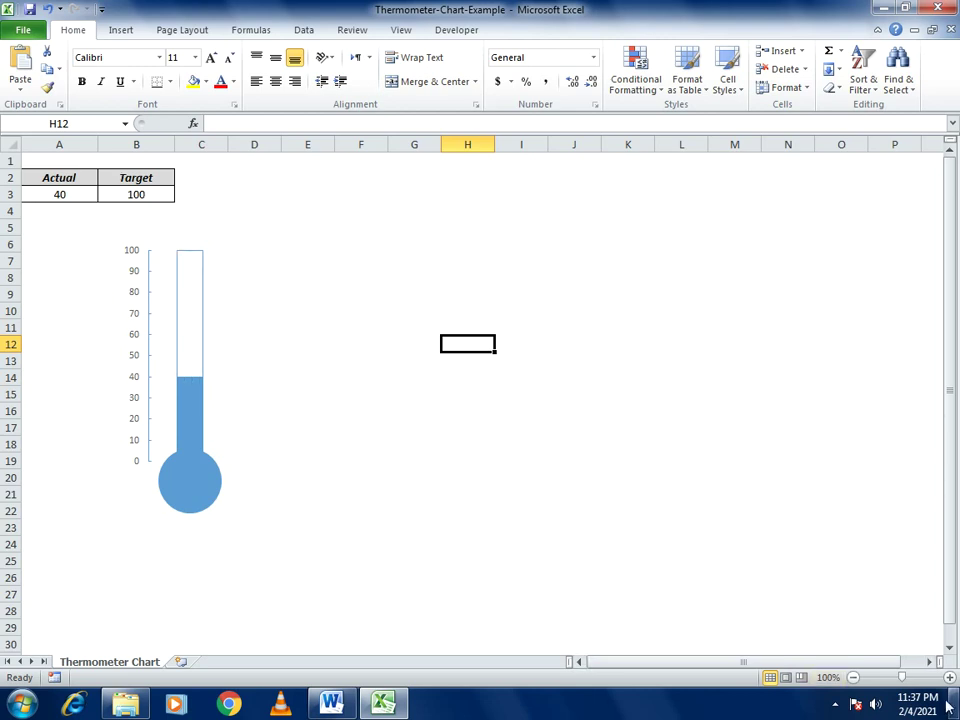
Enter test Actual values 50, 100 and 110 in A3, watching the fill respond.
scroll(946, 680, "up", 2)
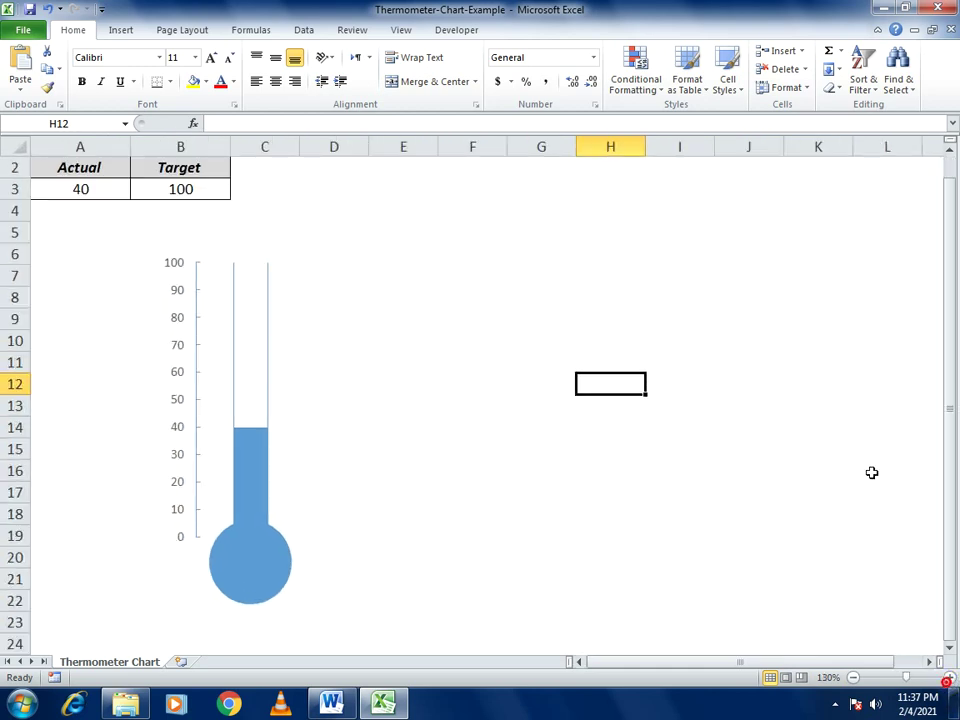
left_click(105, 192)
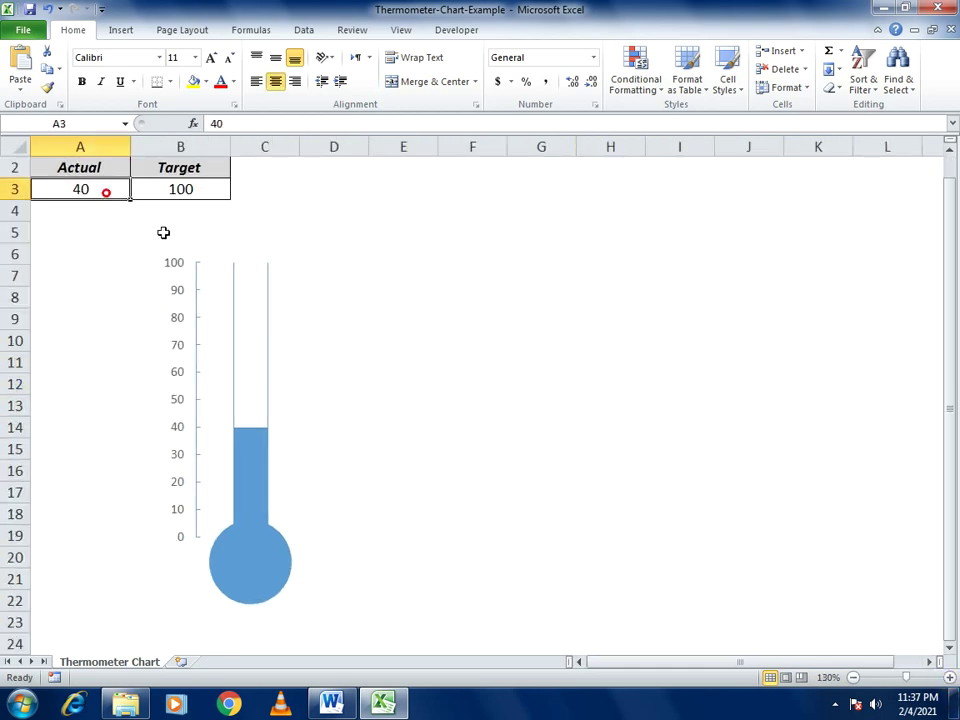
type("50")
key("Return")
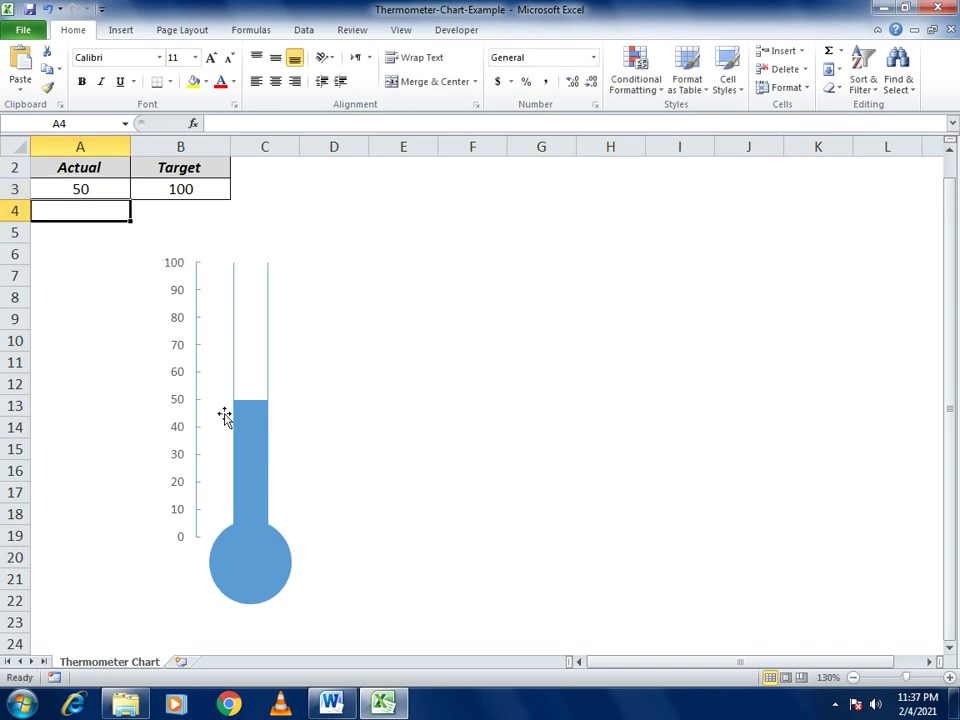
left_click(80, 189)
type("100")
key("Return")
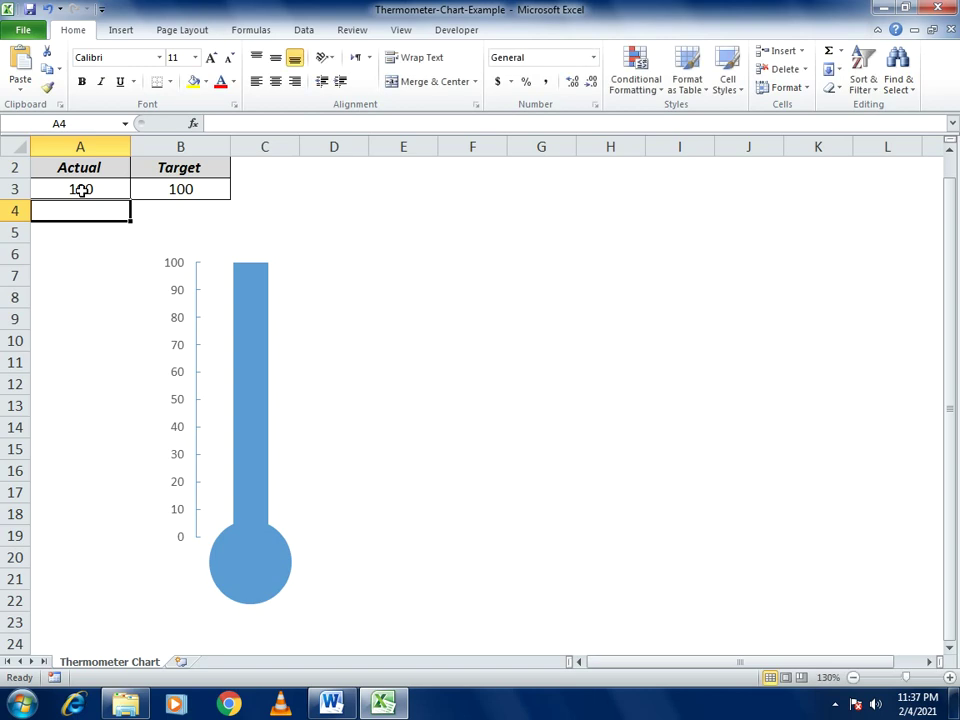
left_click(80, 189)
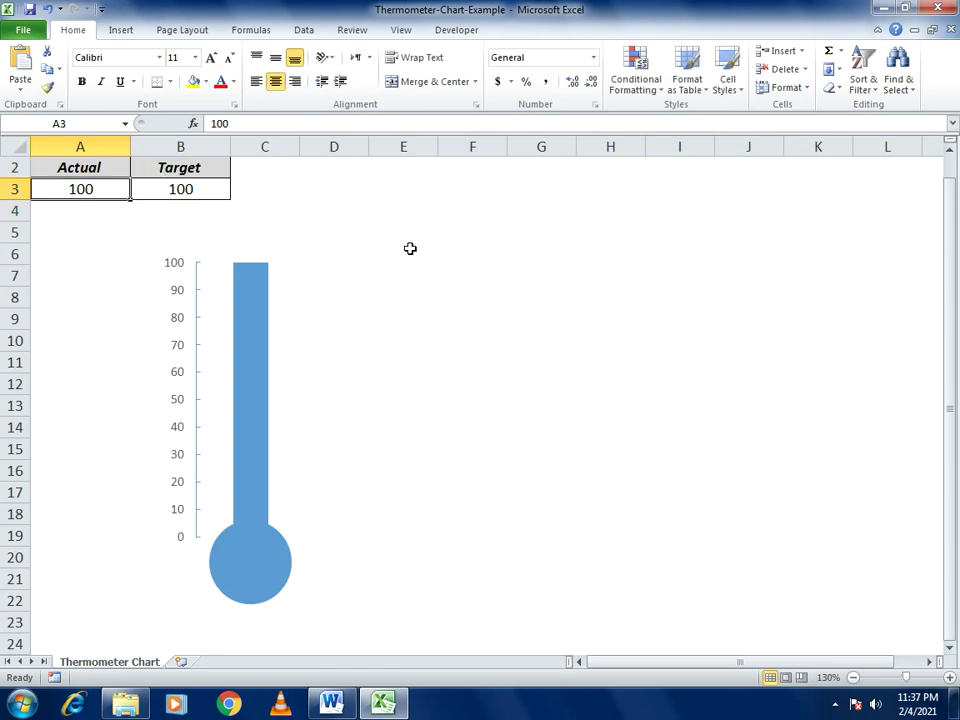
type("110")
key("Return")
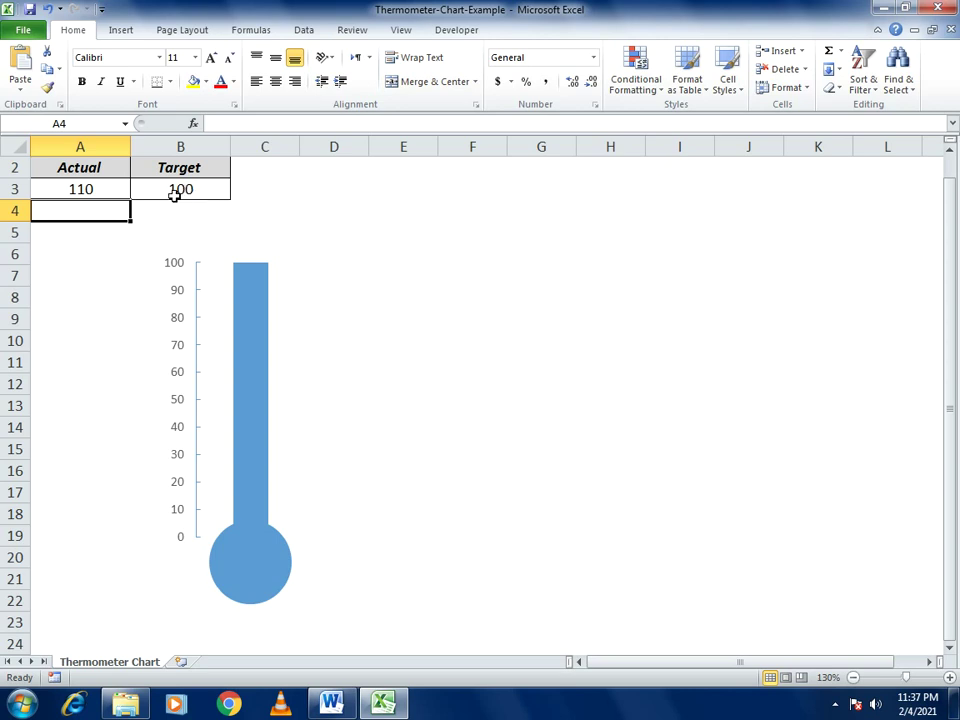
Set the Actual value in A3 to 0, then 20, and finally 45.
left_click(97, 189)
type("0")
key("Return")
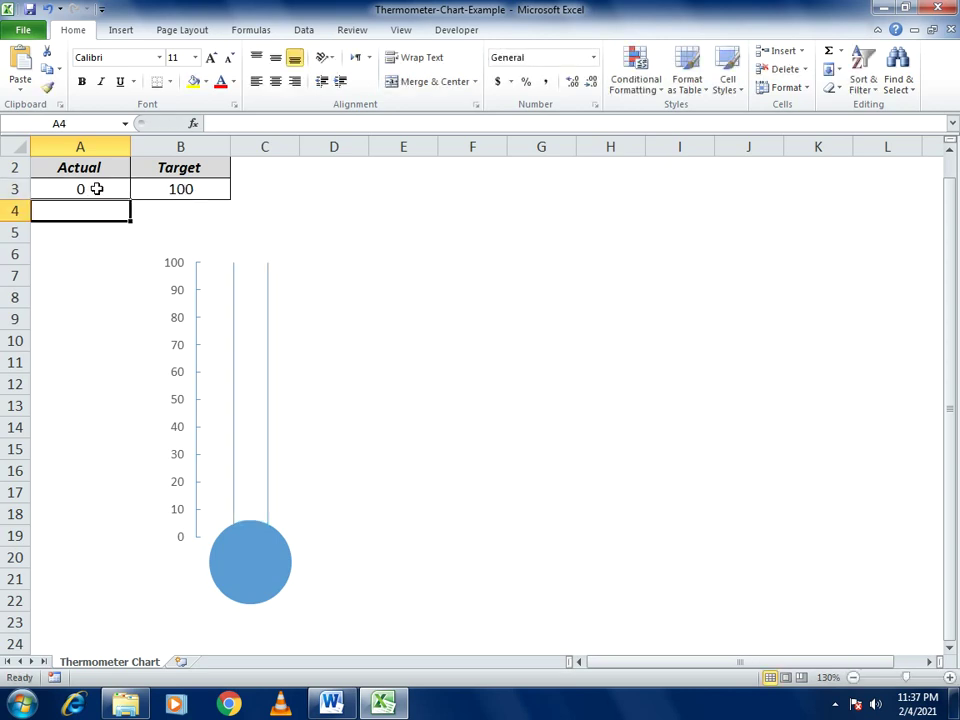
left_click(97, 189)
type("25")
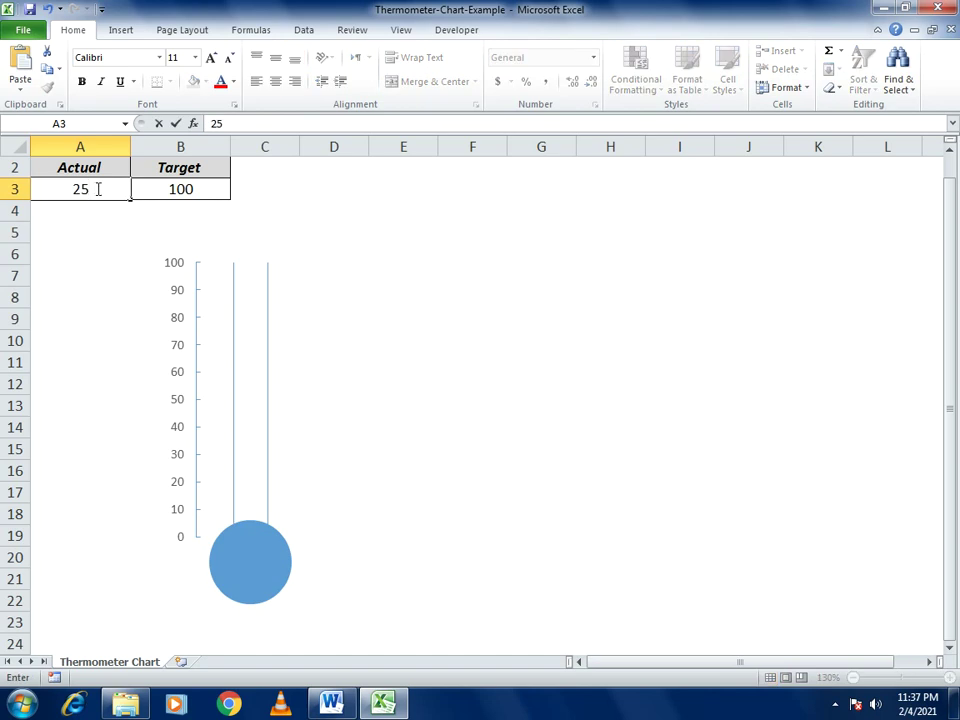
type("0")
key("Return")
left_click(95, 189)
type("45")
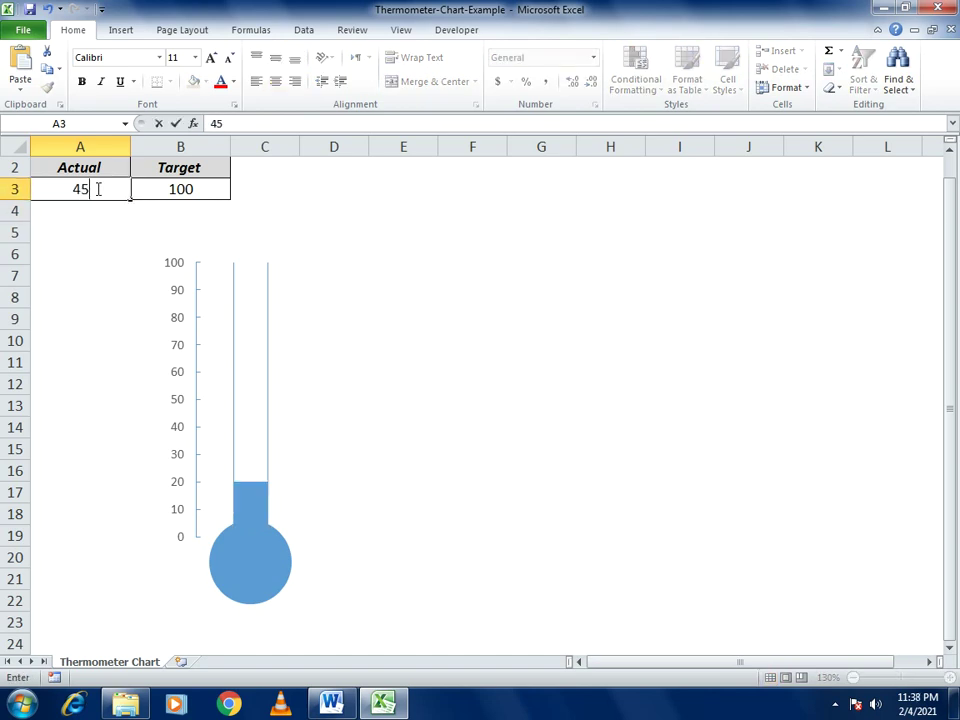
key("Return")
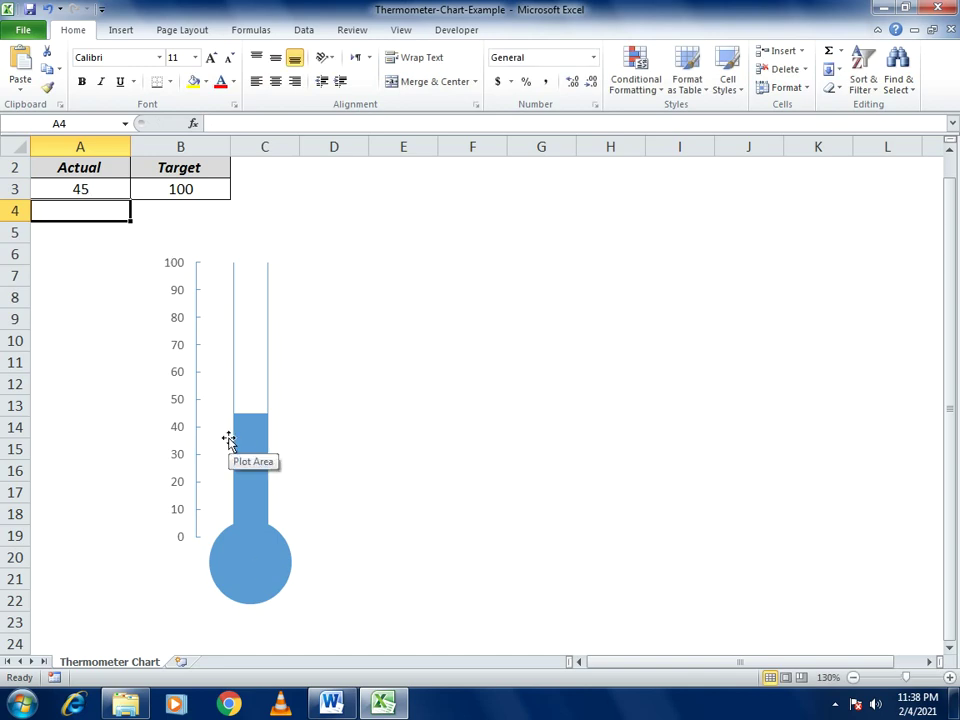
Add a new blank worksheet and zoom in on it.
left_click(182, 663)
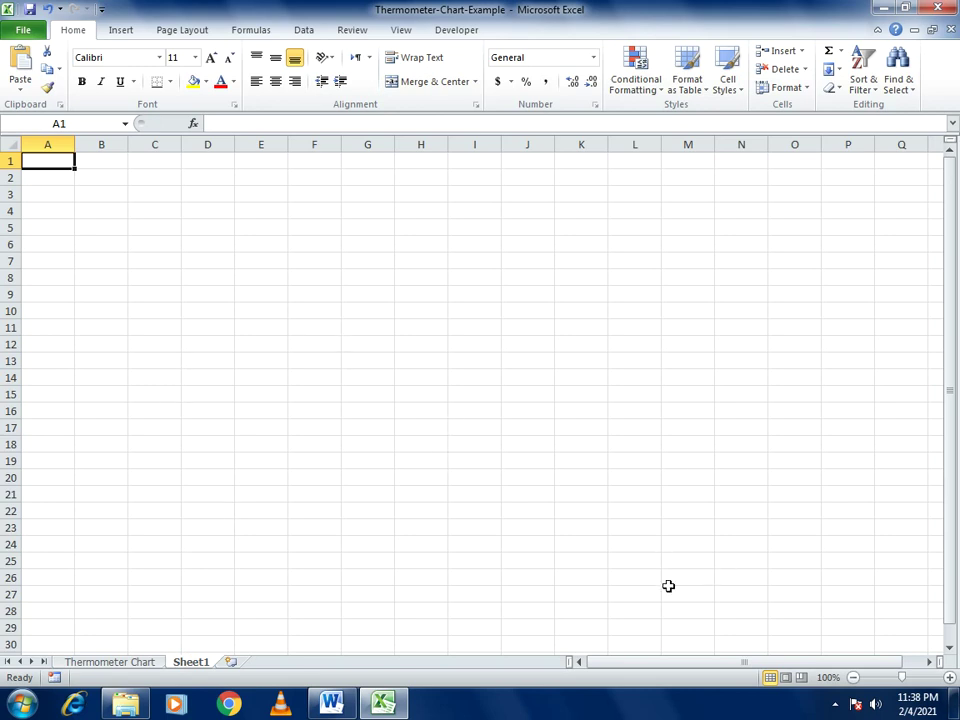
left_click(949, 677)
left_click(949, 677)
left_click(949, 677)
left_click(949, 677)
left_click(949, 677)
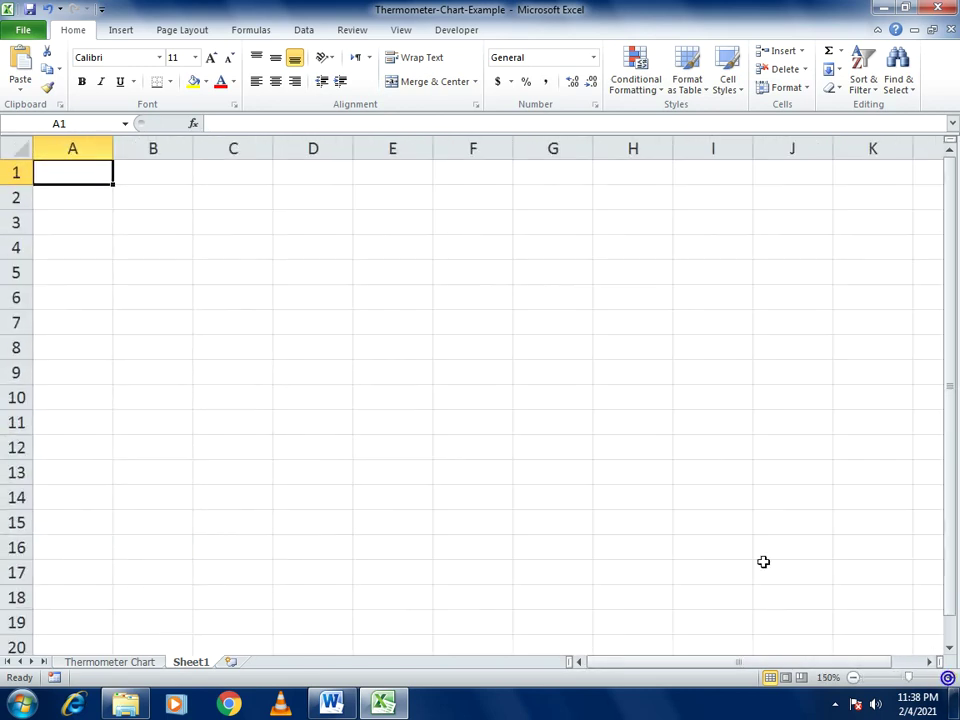
left_click_drag(86, 179, 156, 196)
Enter headers Actual in A1 and Target in B1, with 100 under Target.
left_click(92, 174)
type("Acuta")
key("BackSpace")
key("BackSpace")
key("BackSpace")
type("tual")
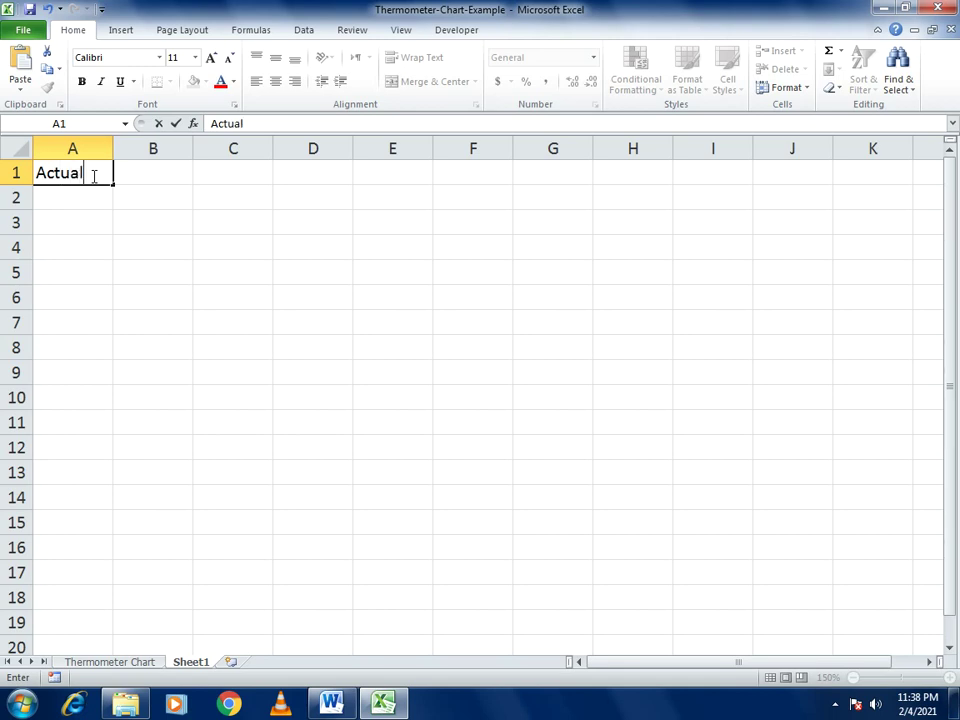
key("Tab")
type("Target")
key("Down")
type("100")
key("Return")
Enter 70 as the Actual value in A2 and select the table A1:B2.
key("Up")
key("Left")
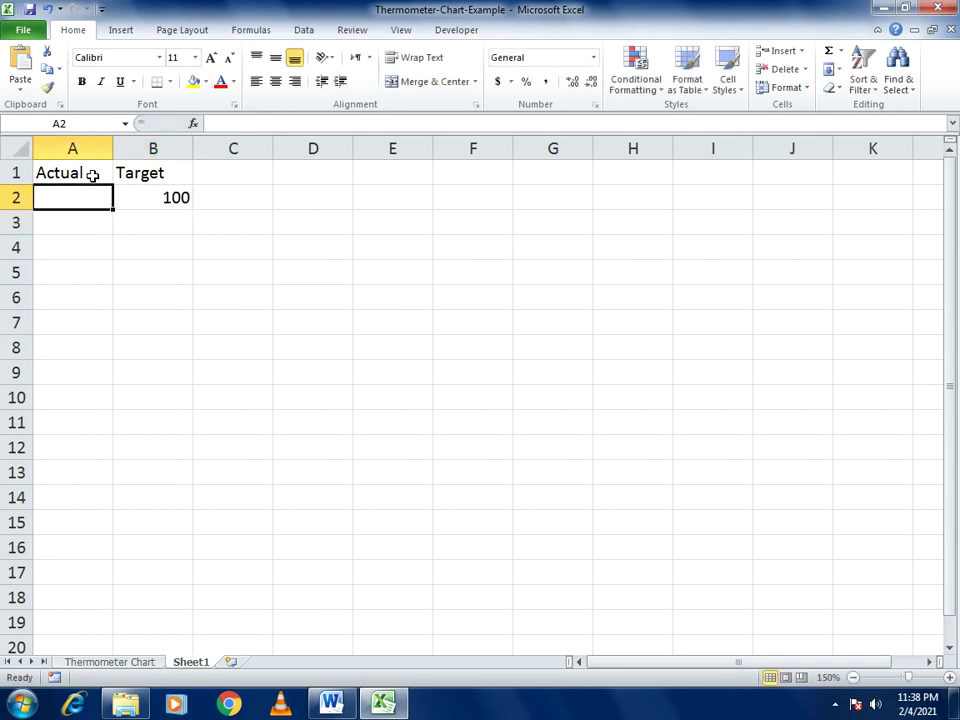
type("70")
key("Return")
key("Up")
key("Up")
key("shift+Right")
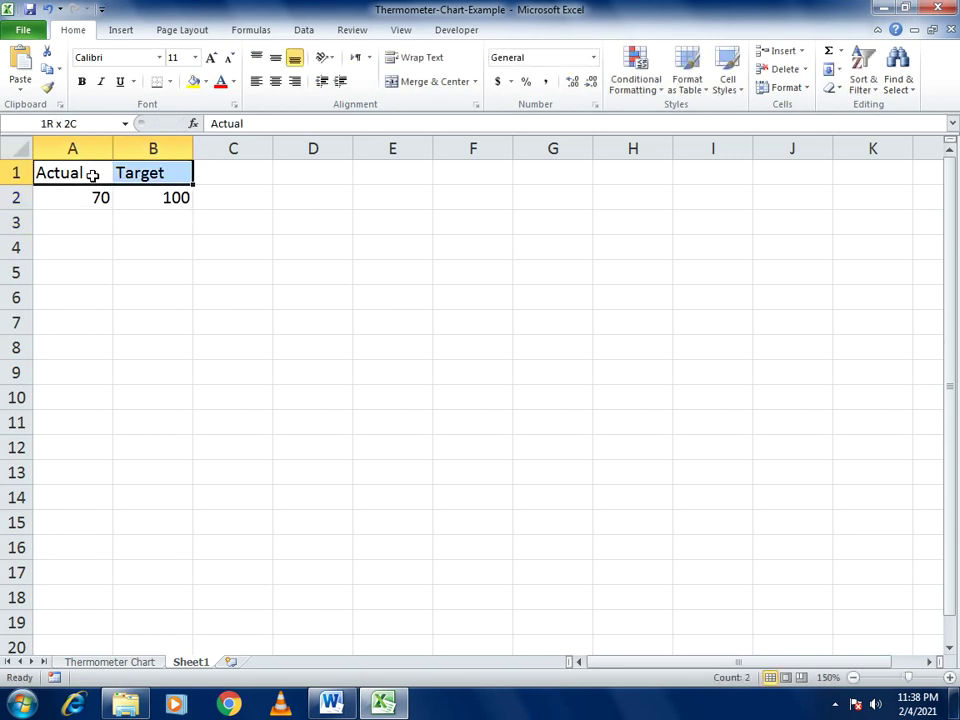
key("shift+Down")
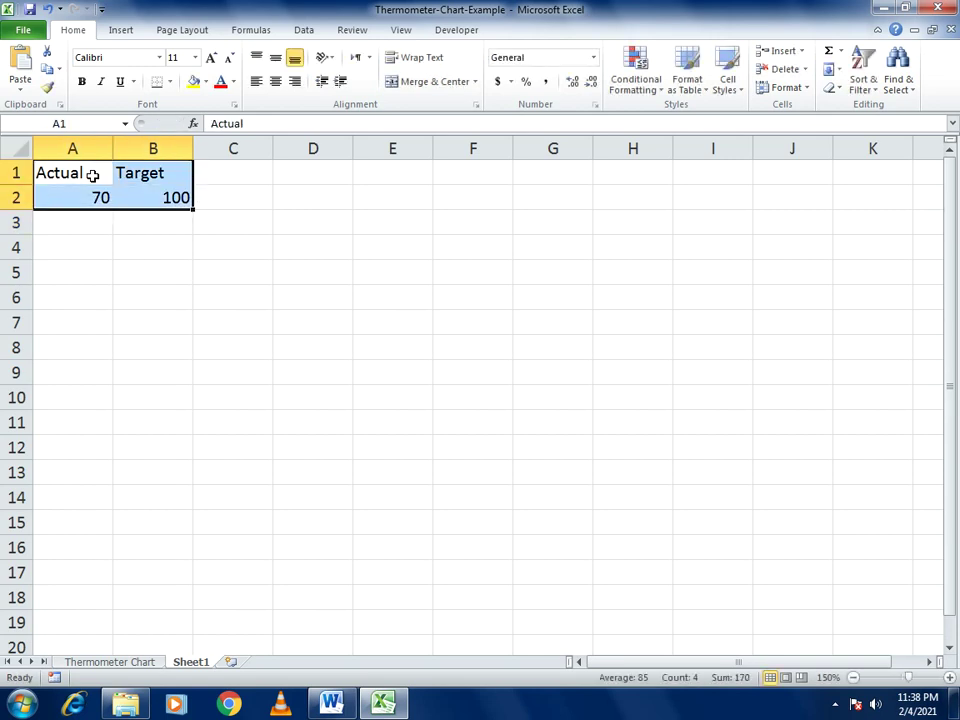
Apply All Borders and centre alignment to the A1:B2 table.
left_click(170, 82)
left_click(180, 214)
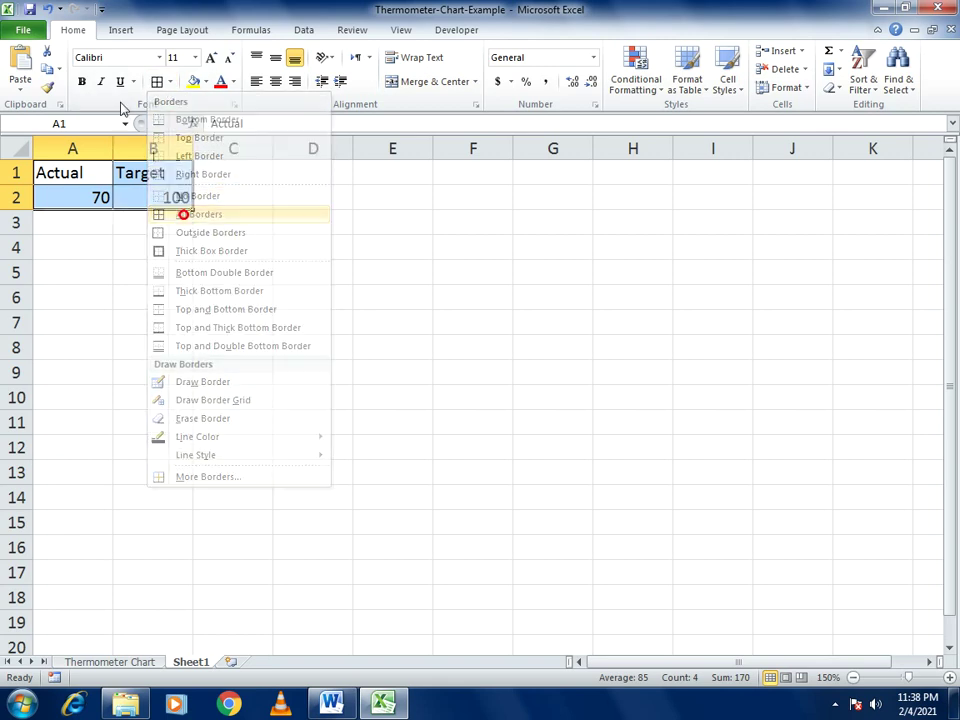
left_click(276, 84)
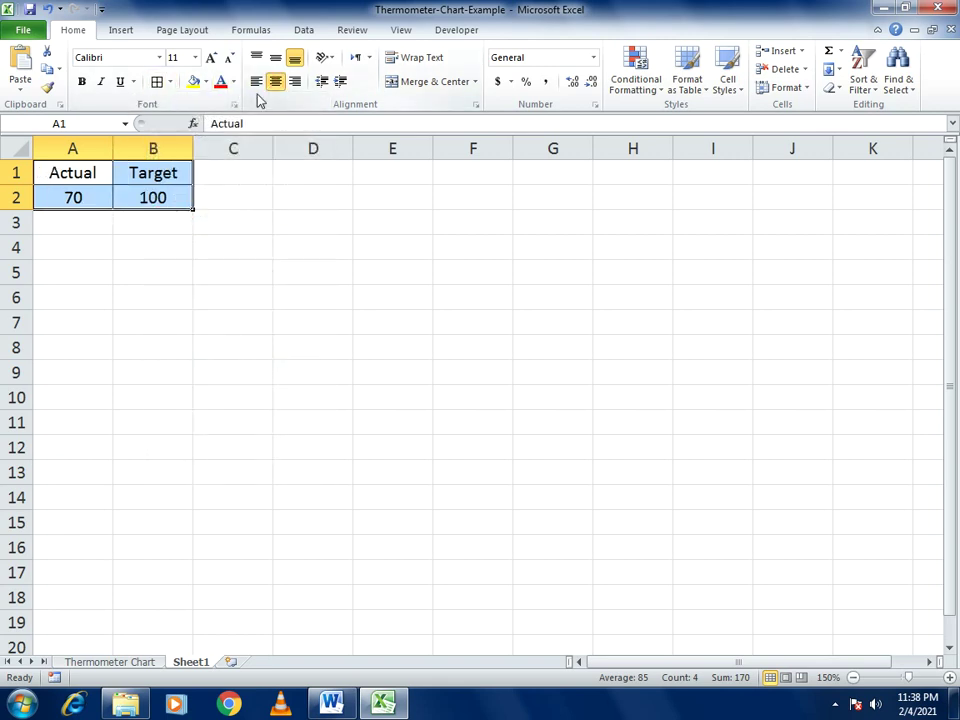
Make the Actual and Target headers bold with a light grey fill.
left_click_drag(62, 173, 150, 173)
left_click(82, 81)
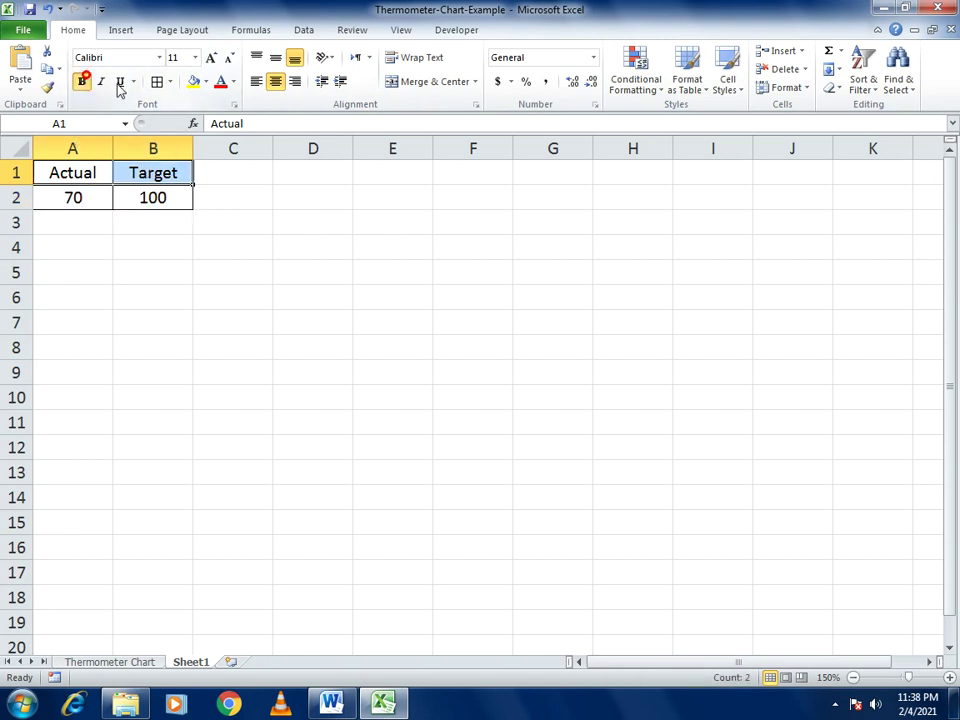
left_click(206, 82)
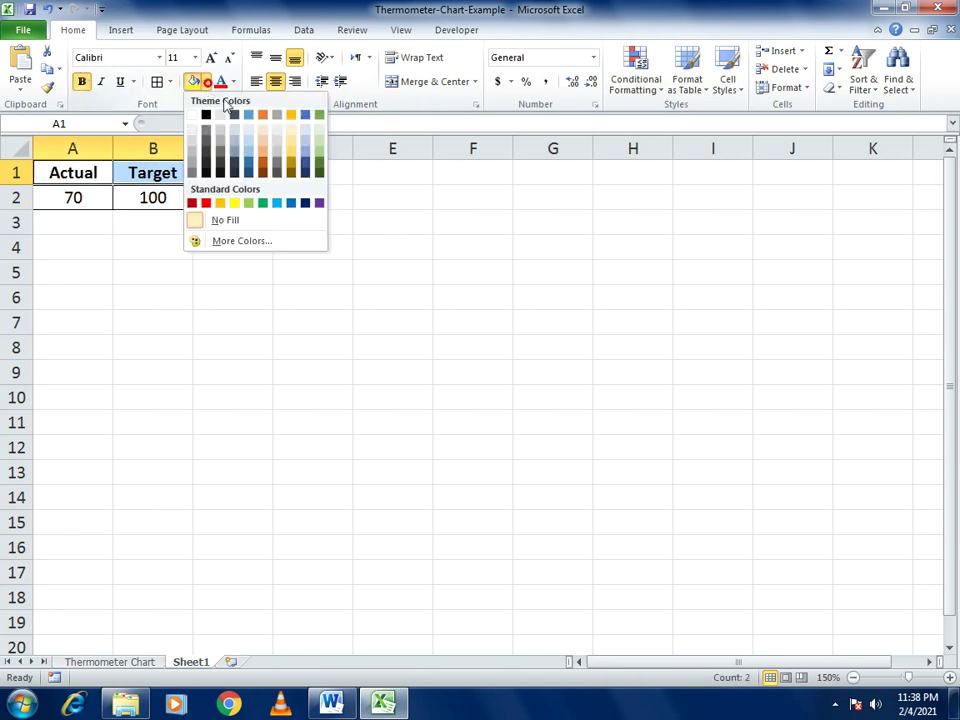
left_click(192, 141)
left_click(608, 462)
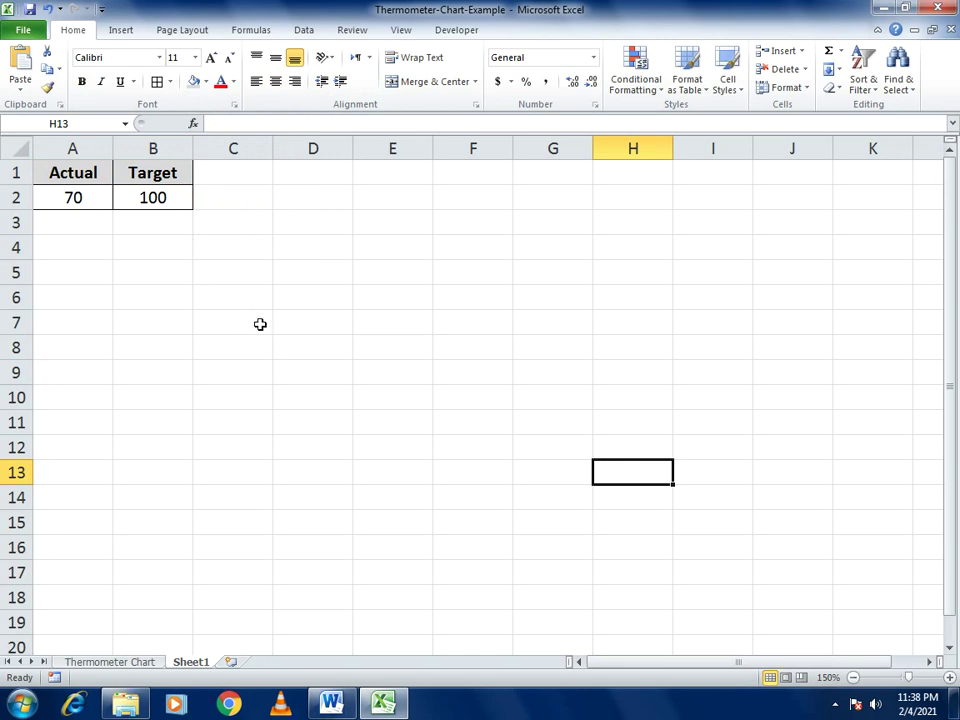
left_click_drag(88, 197, 129, 198)
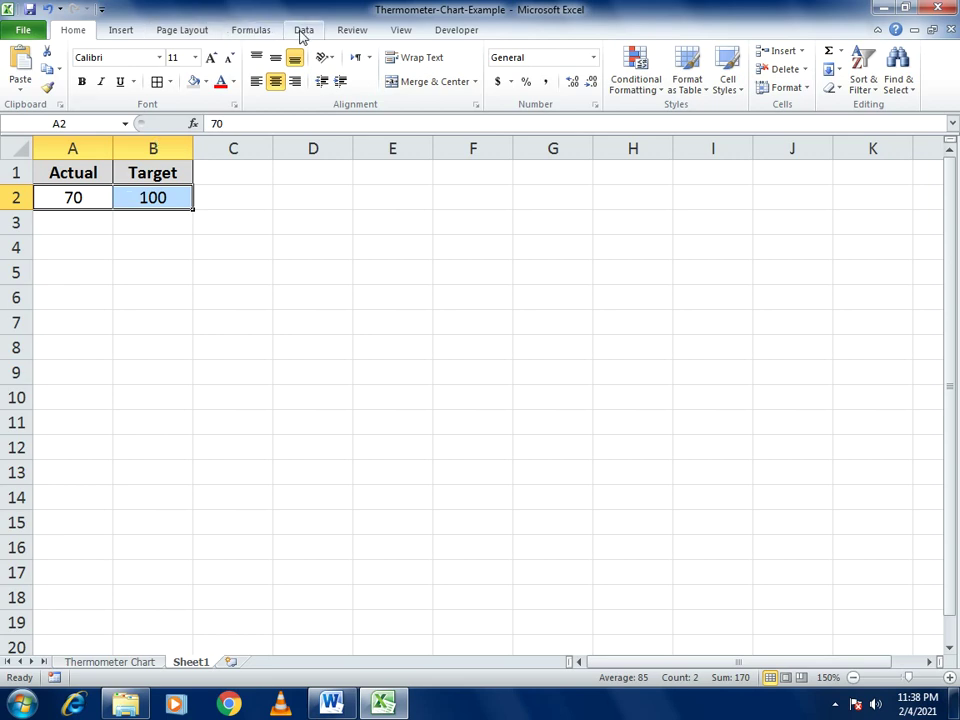
Insert a clustered column chart with rows and columns switched so 70 and 100 are separate series.
left_click(132, 29)
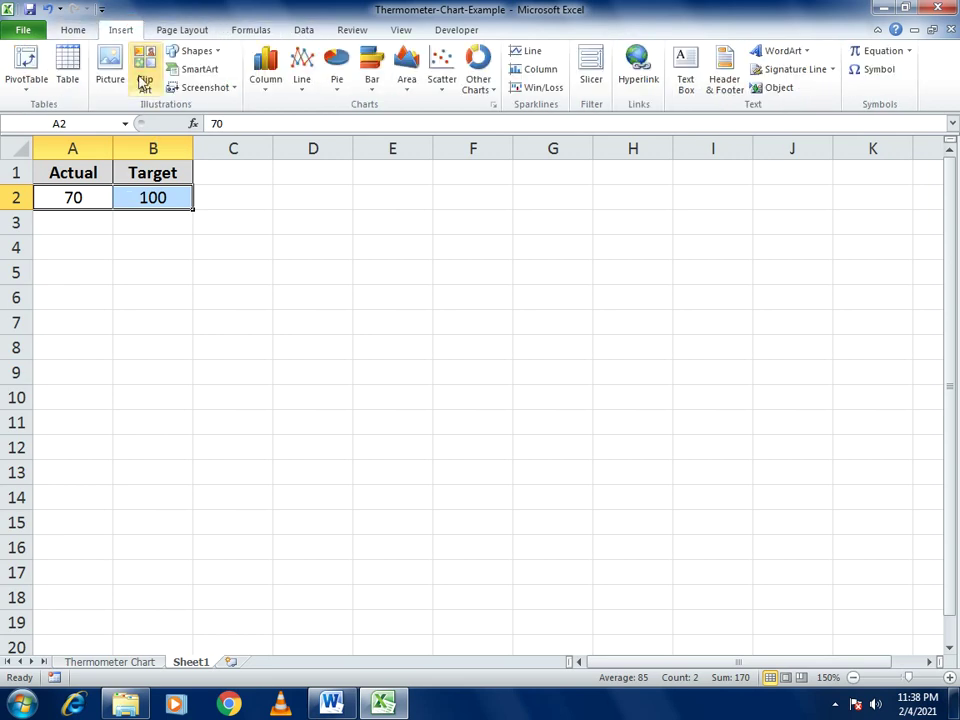
left_click(264, 88)
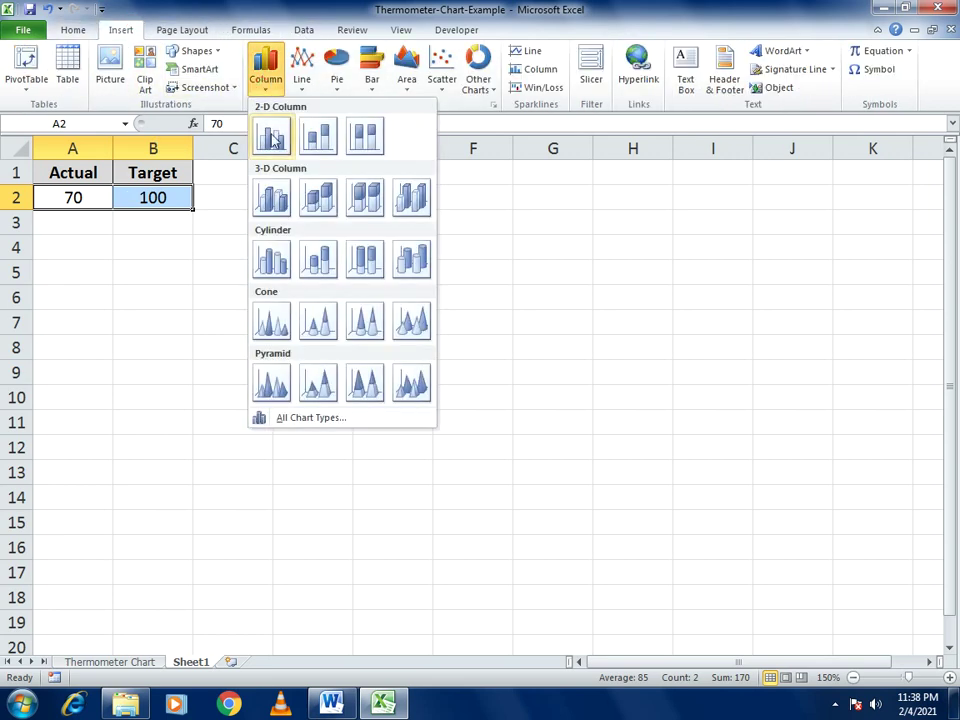
left_click(273, 139)
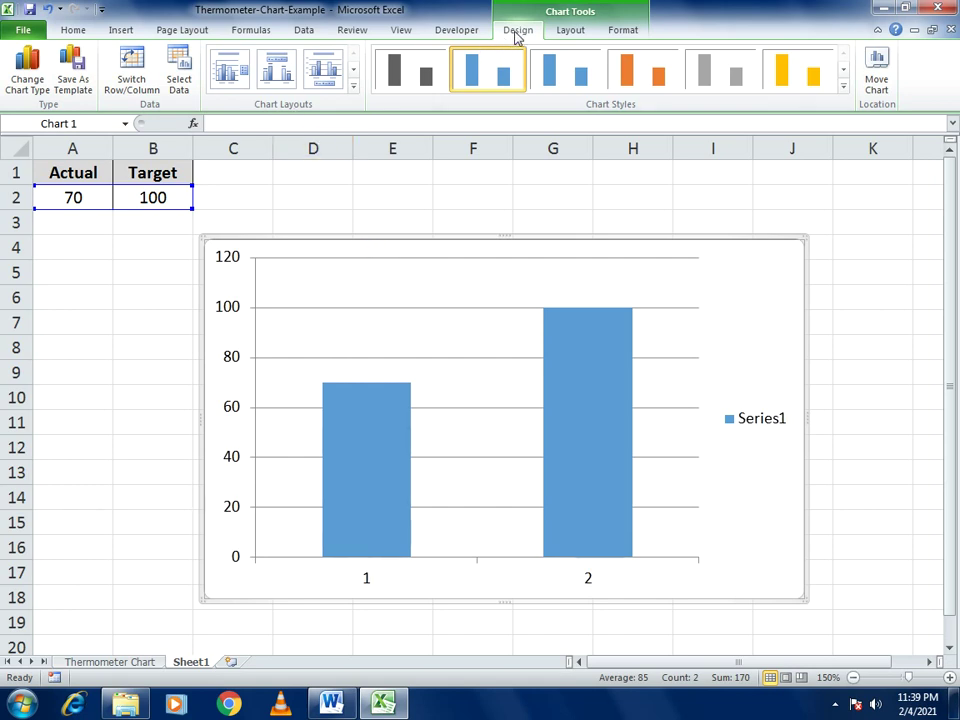
left_click(132, 90)
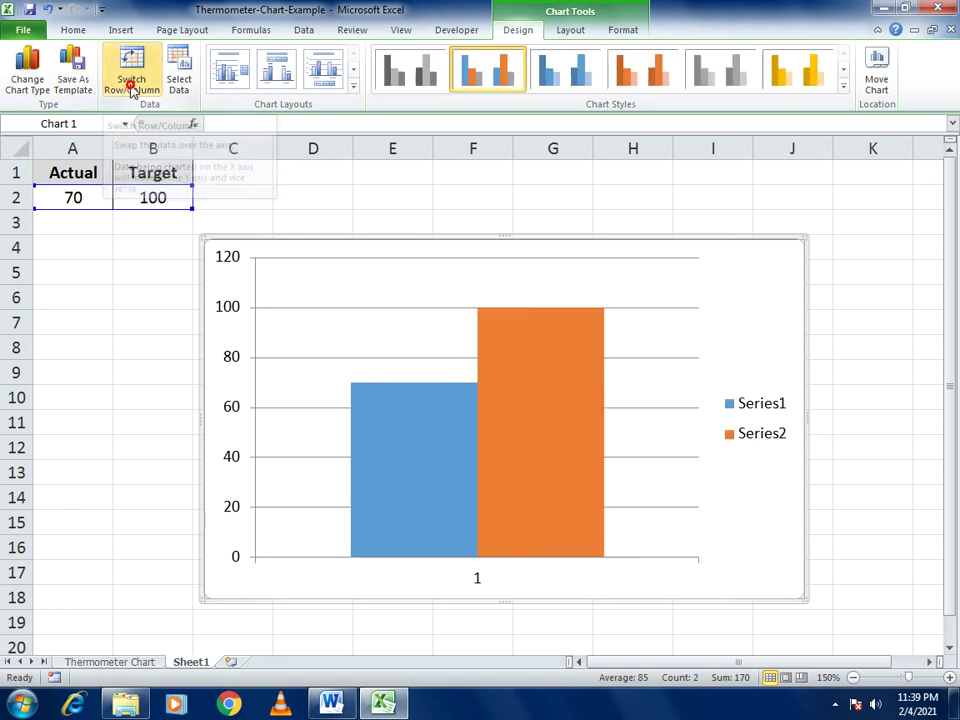
mouse_move(499, 476)
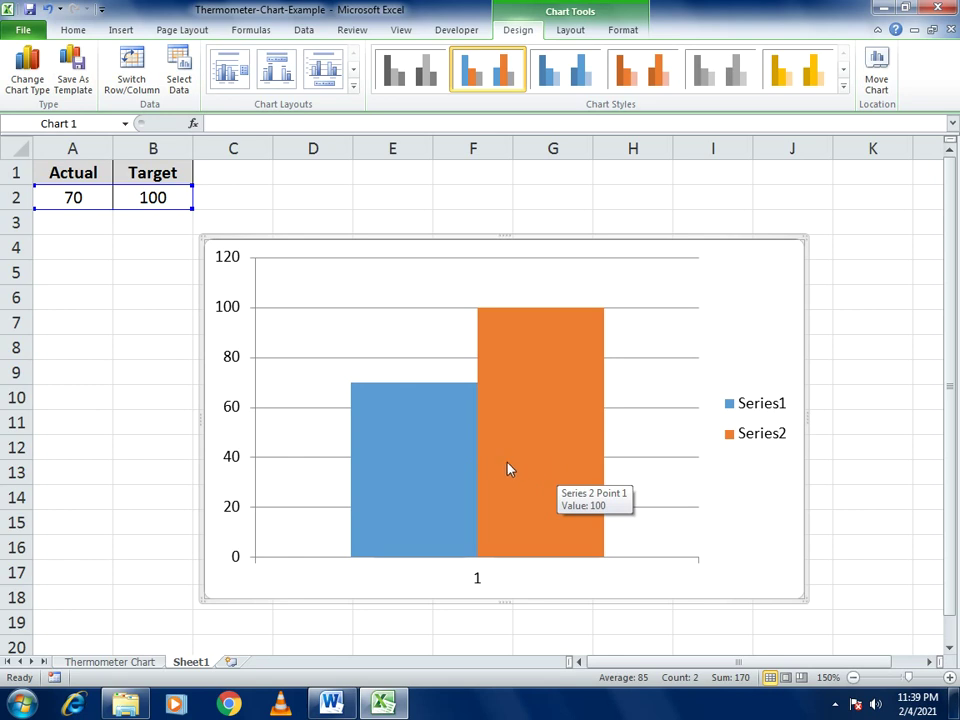
left_click(518, 441)
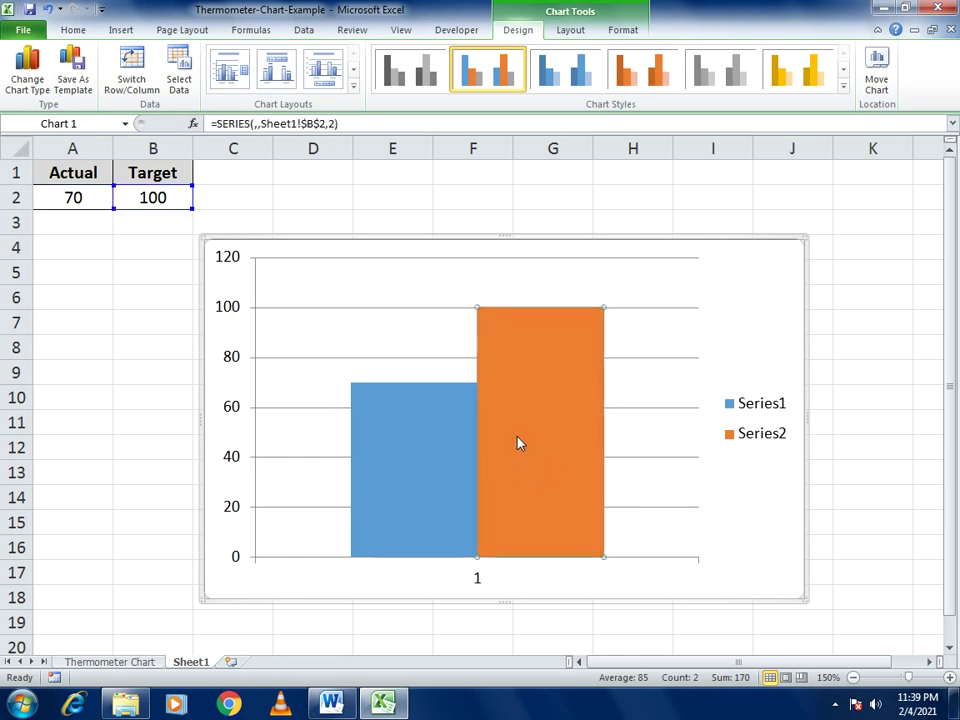
Put the Target series on a secondary axis with no fill, then delete that secondary axis.
right_click(518, 441)
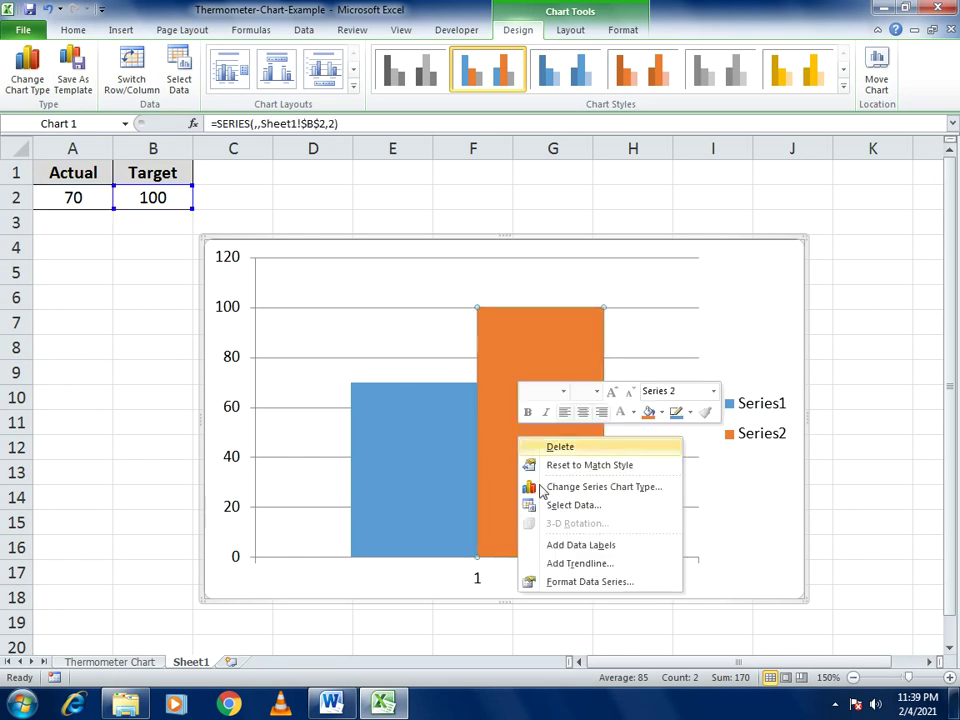
left_click(590, 582)
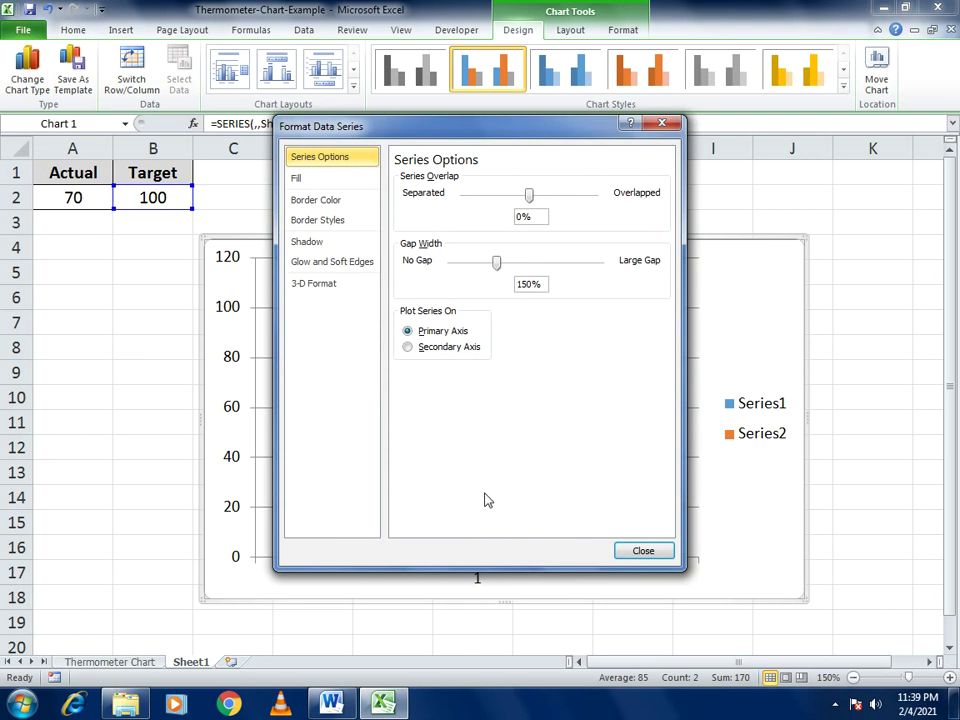
left_click(408, 347)
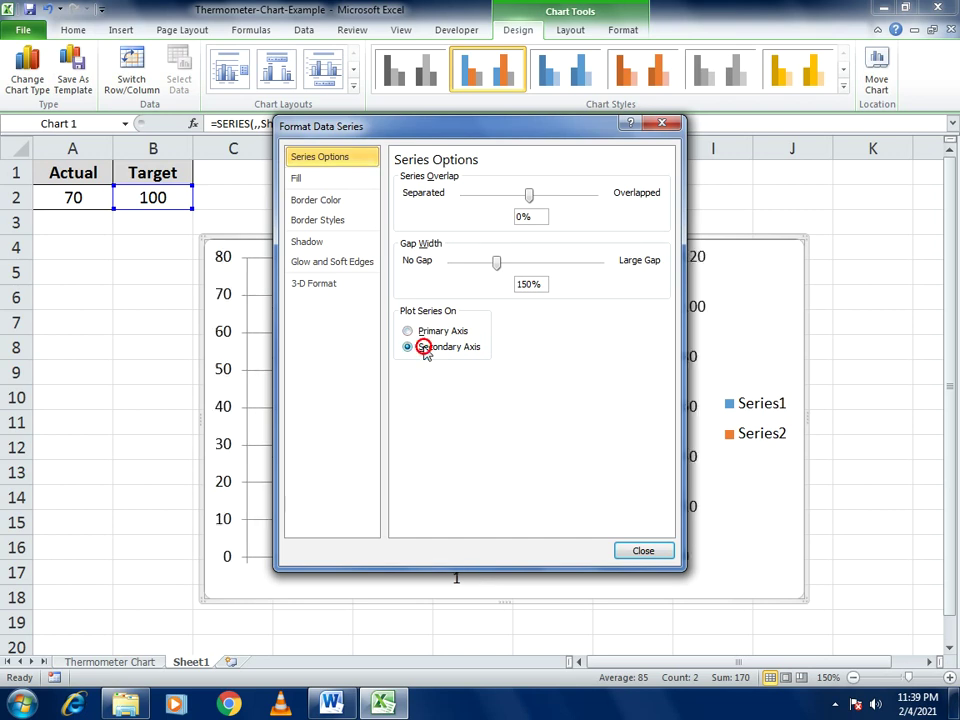
left_click(305, 181)
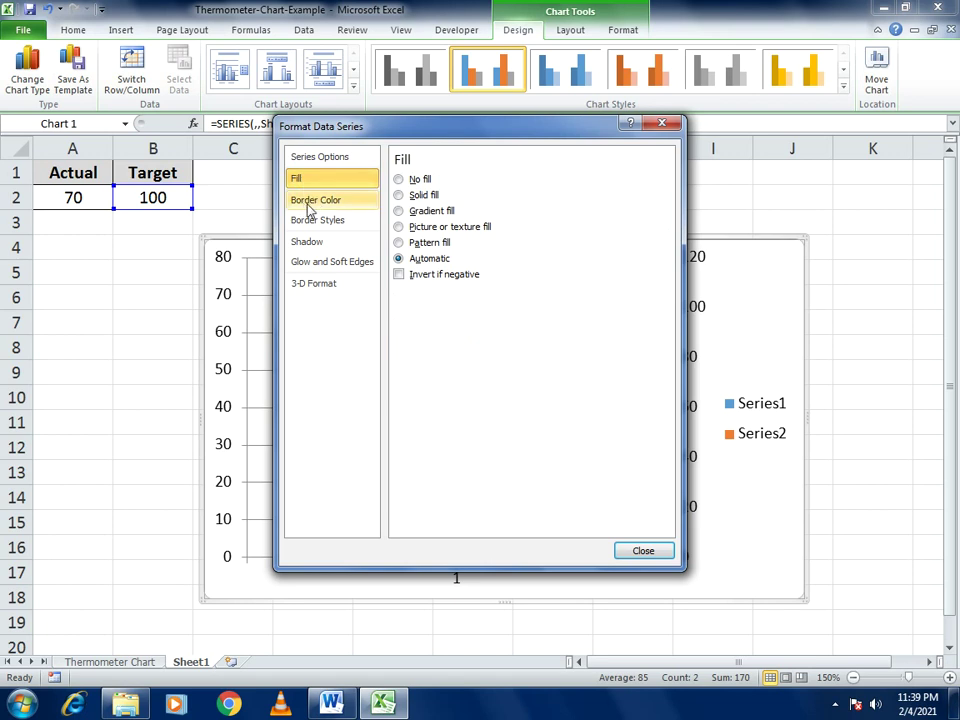
left_click(401, 181)
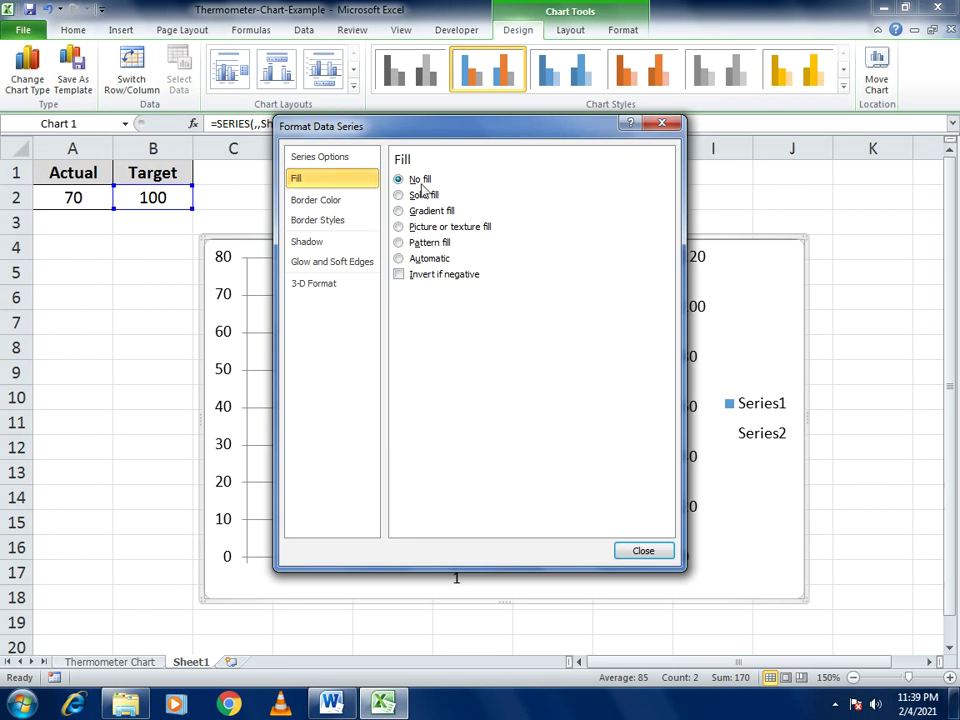
left_click(310, 158)
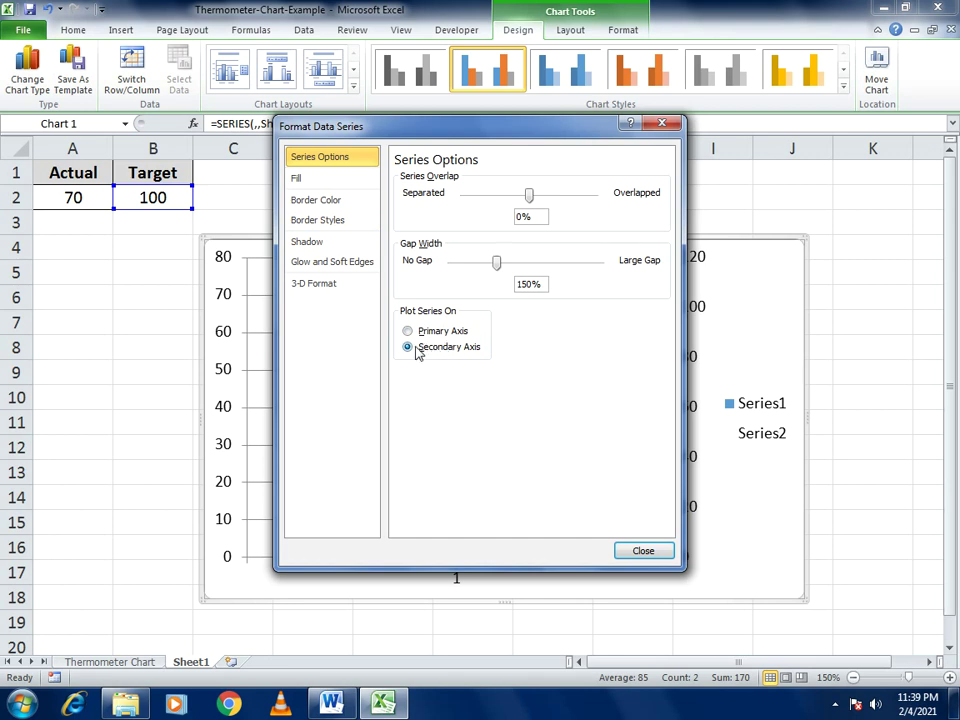
left_click(626, 551)
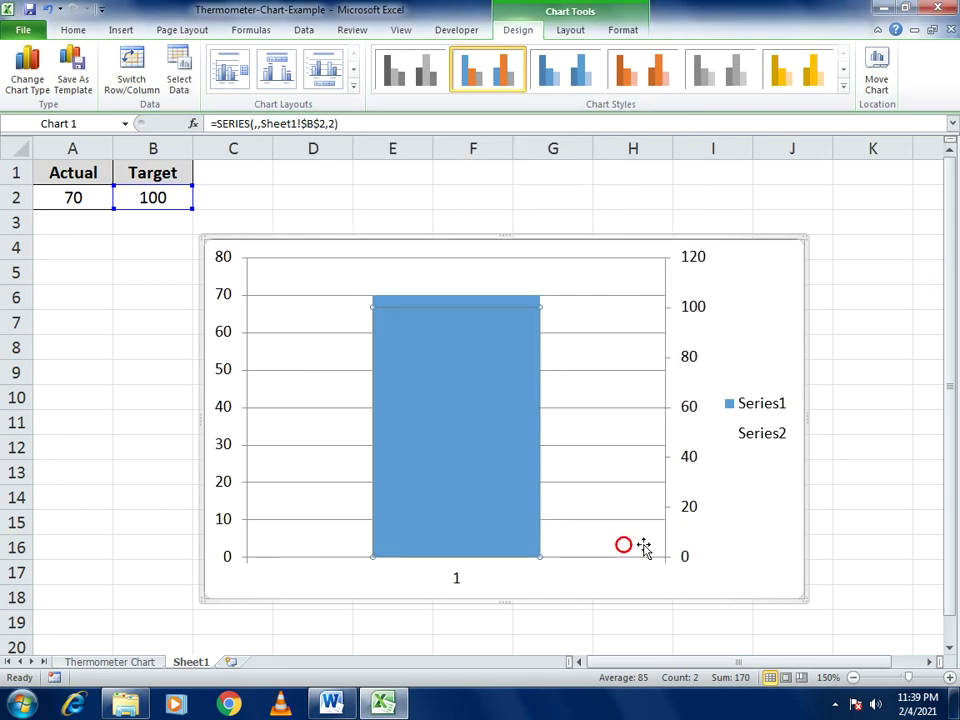
left_click(697, 258)
key("Delete")
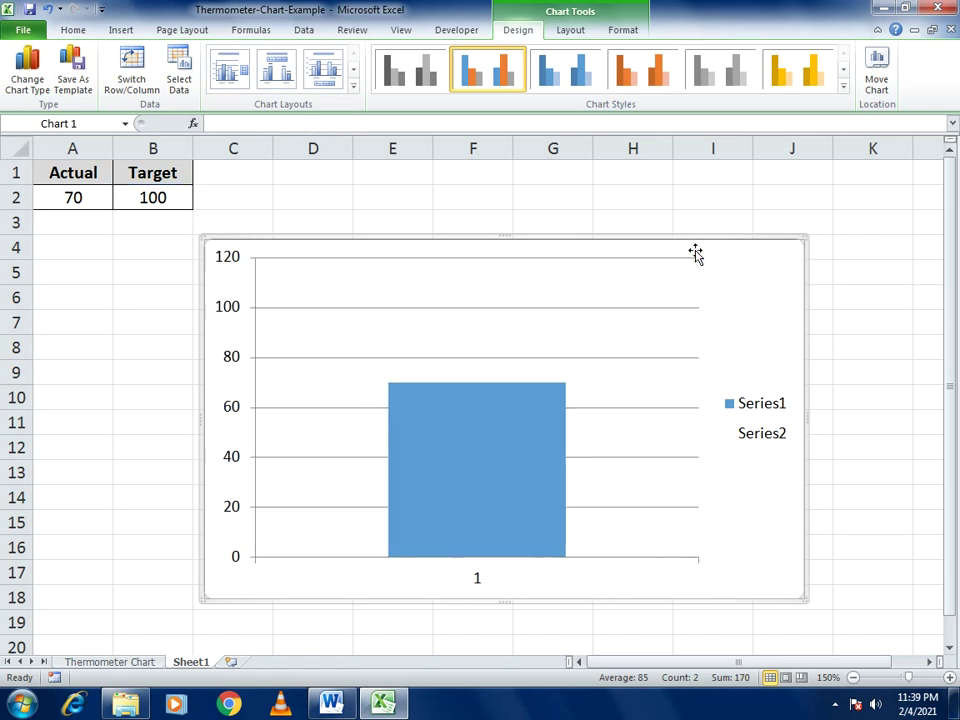
Delete the chart legend and the horizontal category axis.
left_click(754, 387)
left_click(754, 390)
key("Delete")
left_click(520, 580)
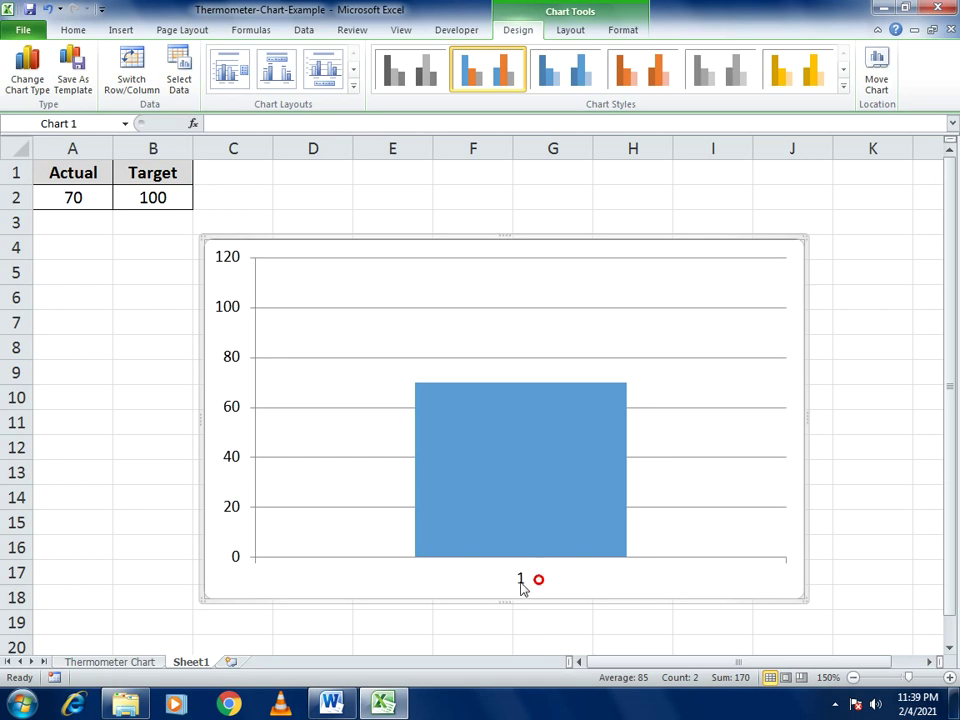
key("Delete")
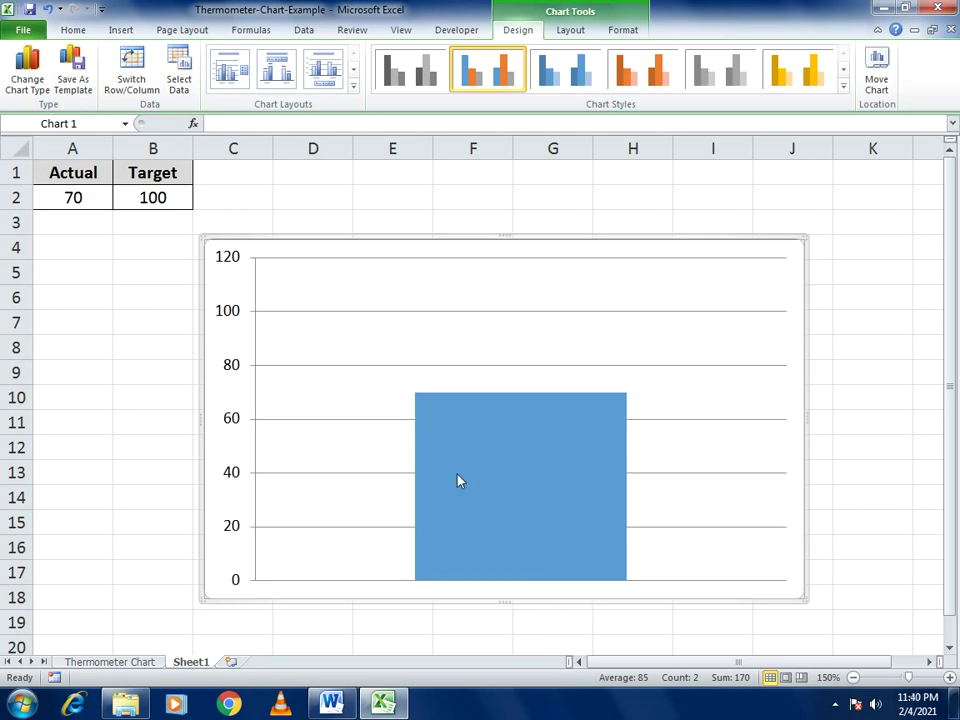
left_click(229, 248)
Fix the vertical axis at minimum 0 and maximum 100 with inside major tick marks.
right_click(229, 257)
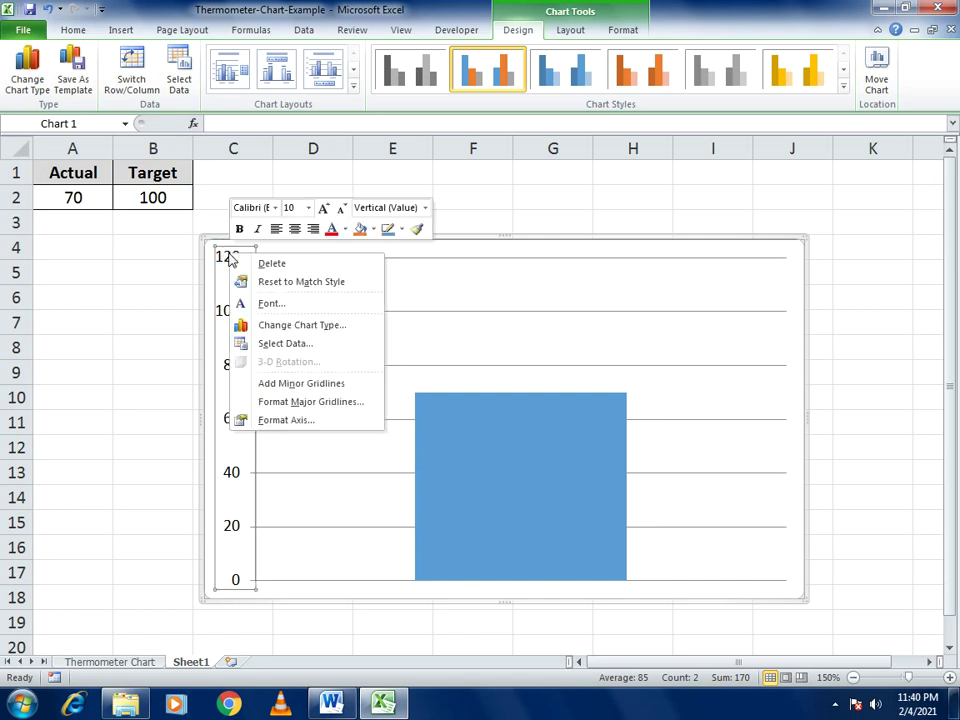
left_click(293, 419)
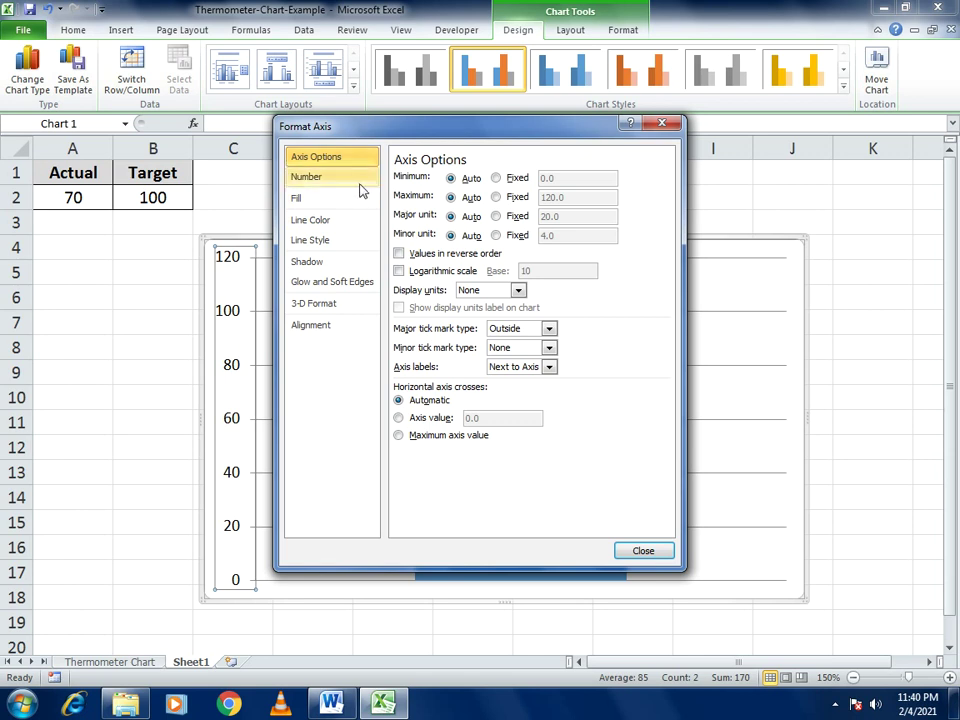
left_click(495, 179)
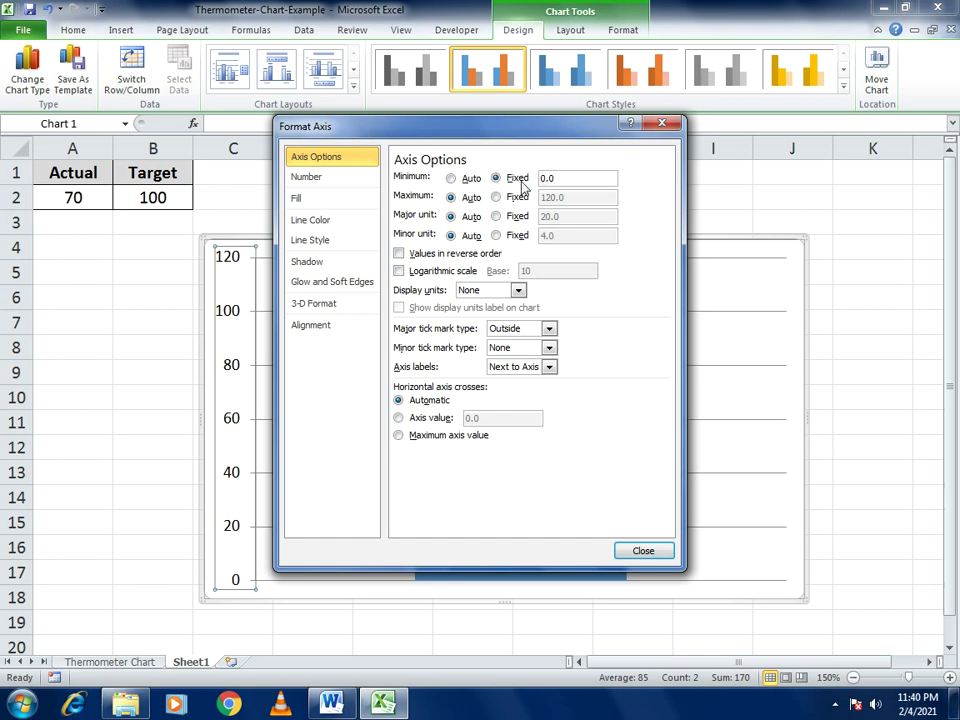
left_click(497, 198)
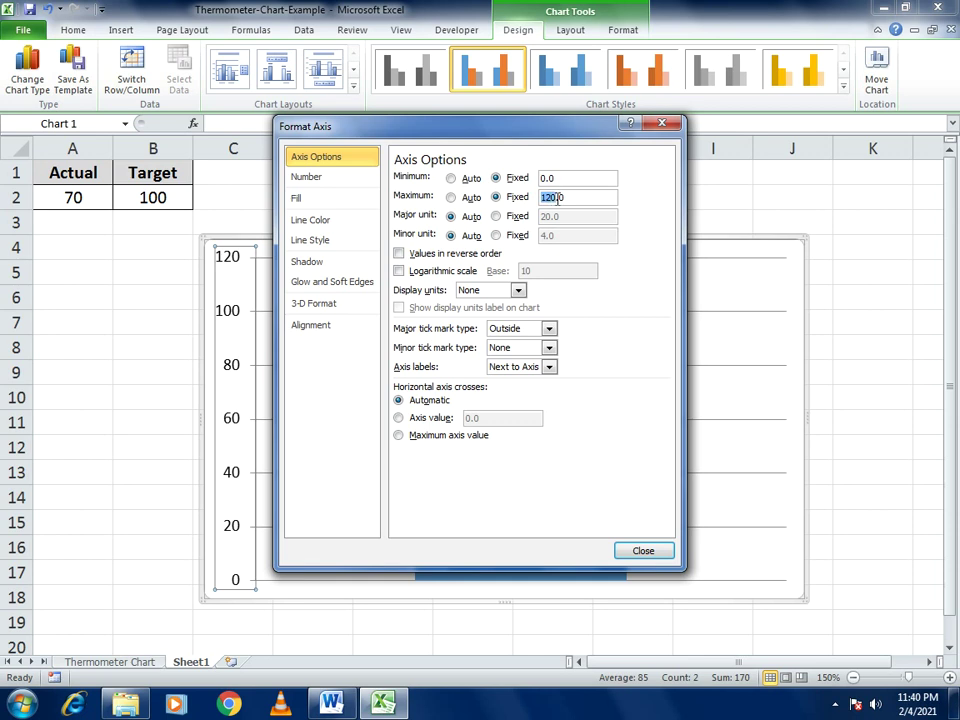
type("1")
left_click(546, 328)
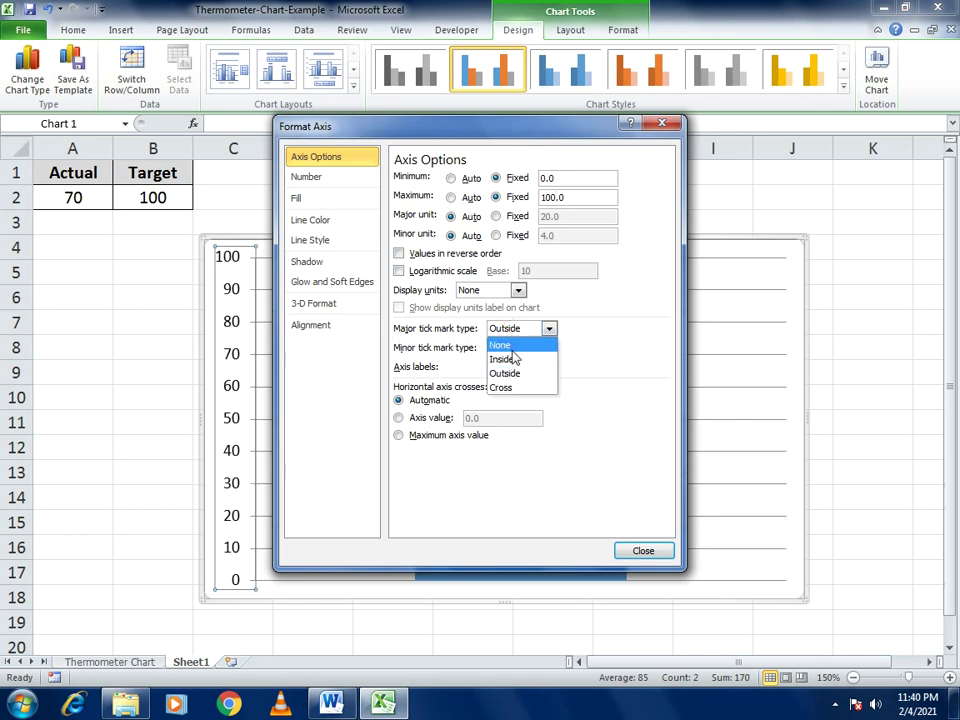
left_click(512, 358)
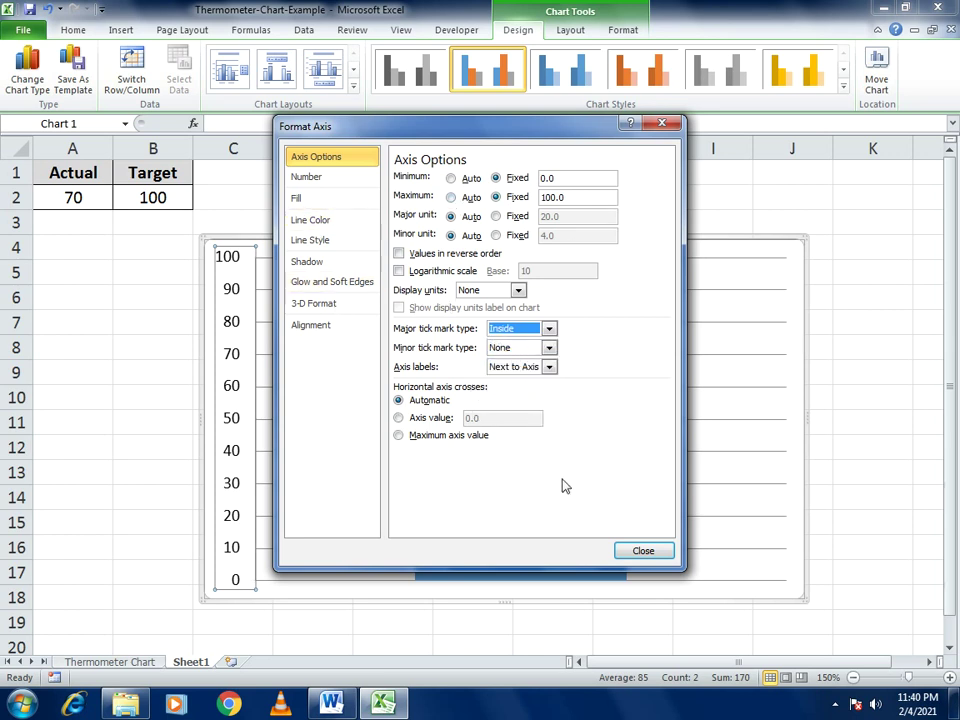
left_click(625, 557)
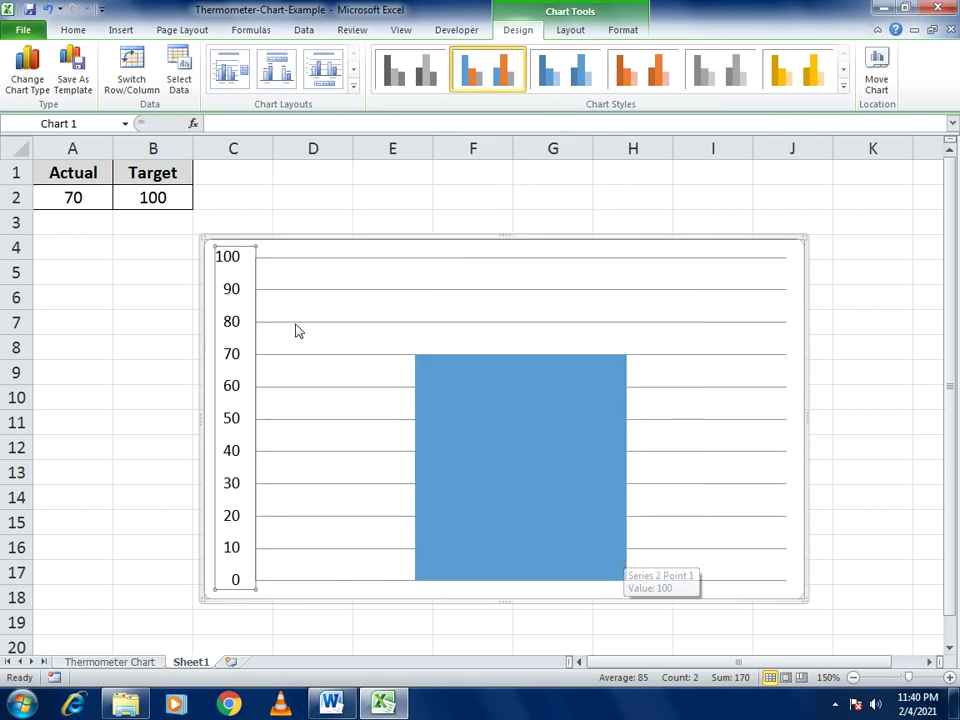
Set the chart's major gridlines to No line so they disappear.
right_click(229, 271)
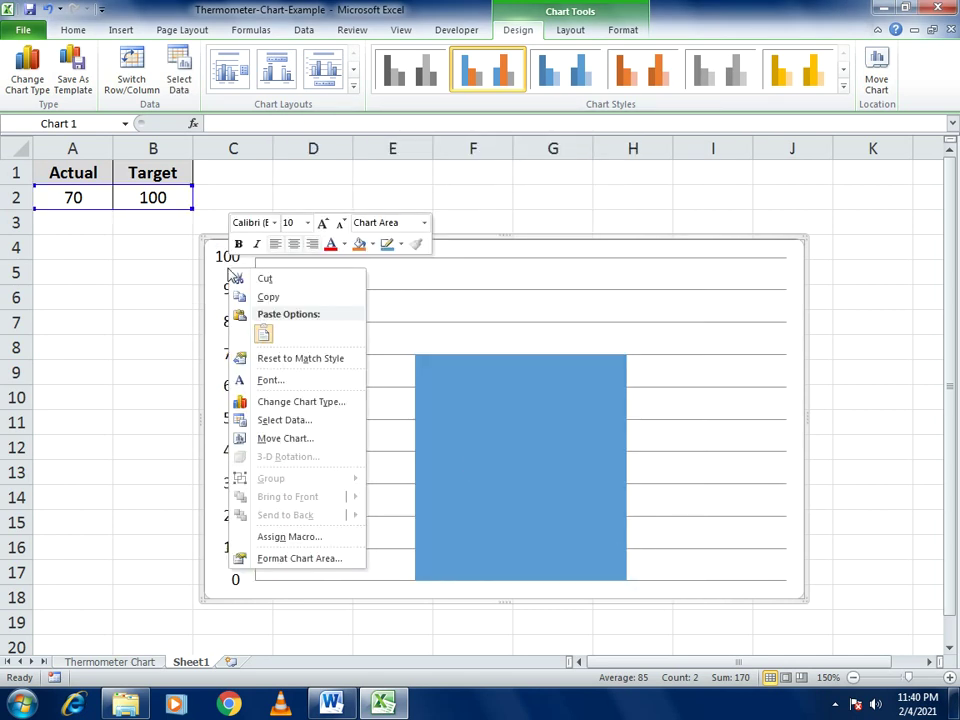
left_click(388, 455)
left_click(229, 279)
right_click(229, 275)
left_click(430, 330)
left_click(224, 267)
right_click(229, 271)
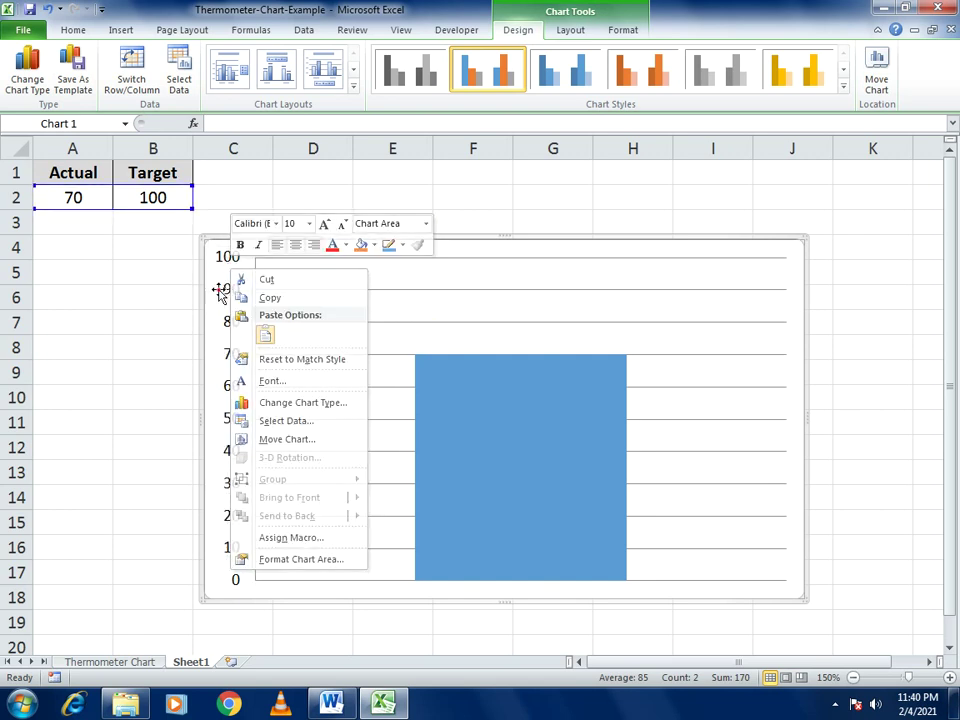
left_click(218, 290)
left_click(226, 313)
right_click(227, 316)
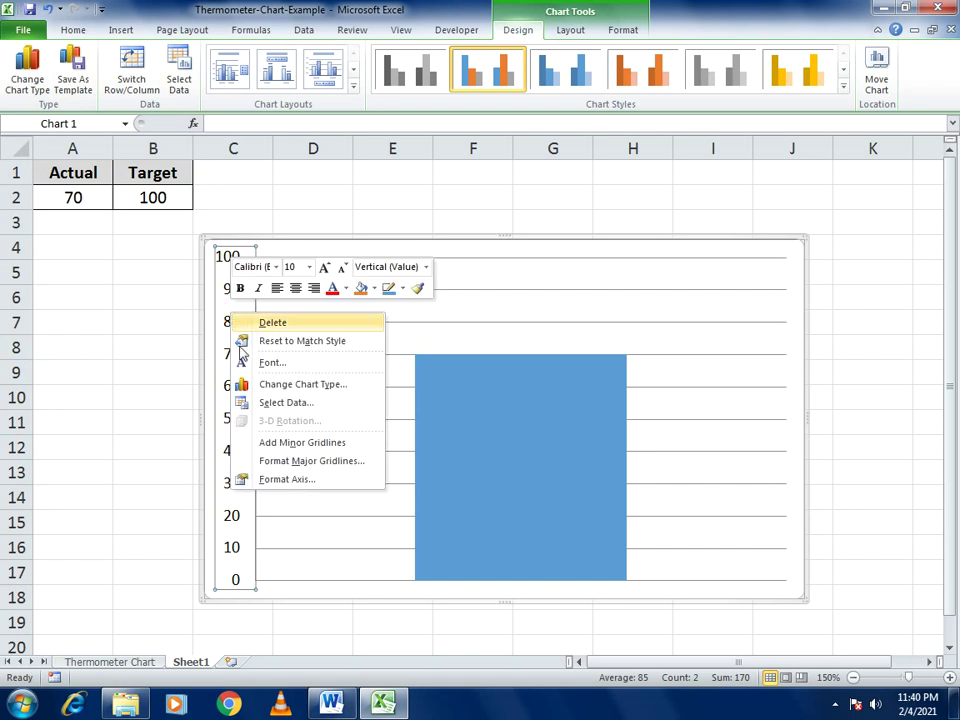
left_click(267, 462)
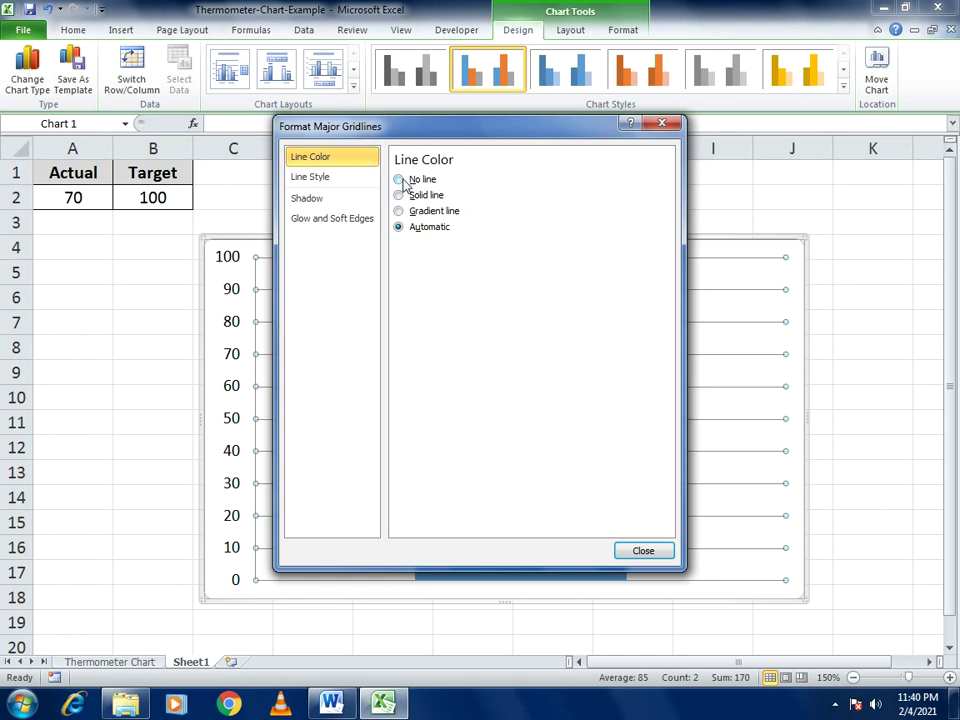
left_click(400, 180)
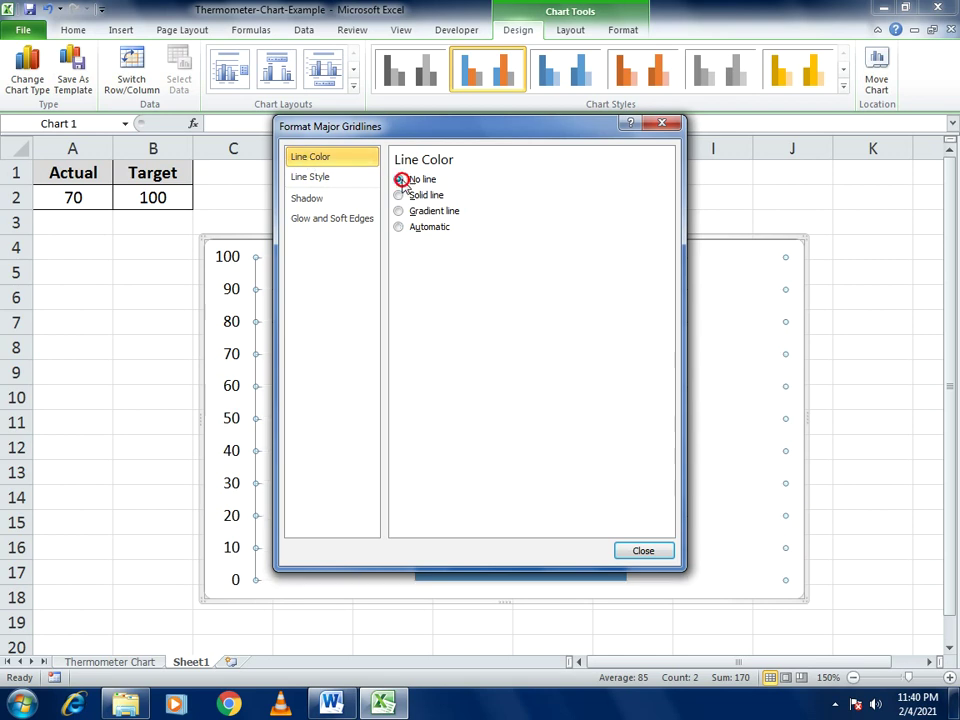
left_click(621, 552)
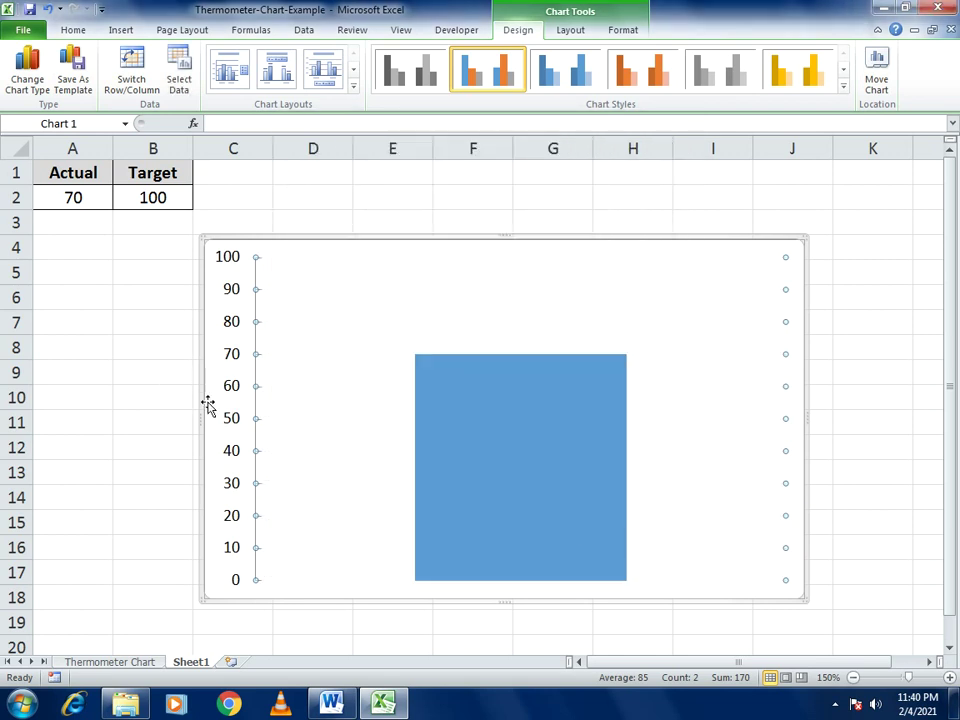
Narrow the chart from both sides into a tall column and move it under the Actual/Target table.
left_click_drag(199, 413, 543, 413)
left_click_drag(806, 417, 713, 418)
left_click_drag(634, 240, 278, 228)
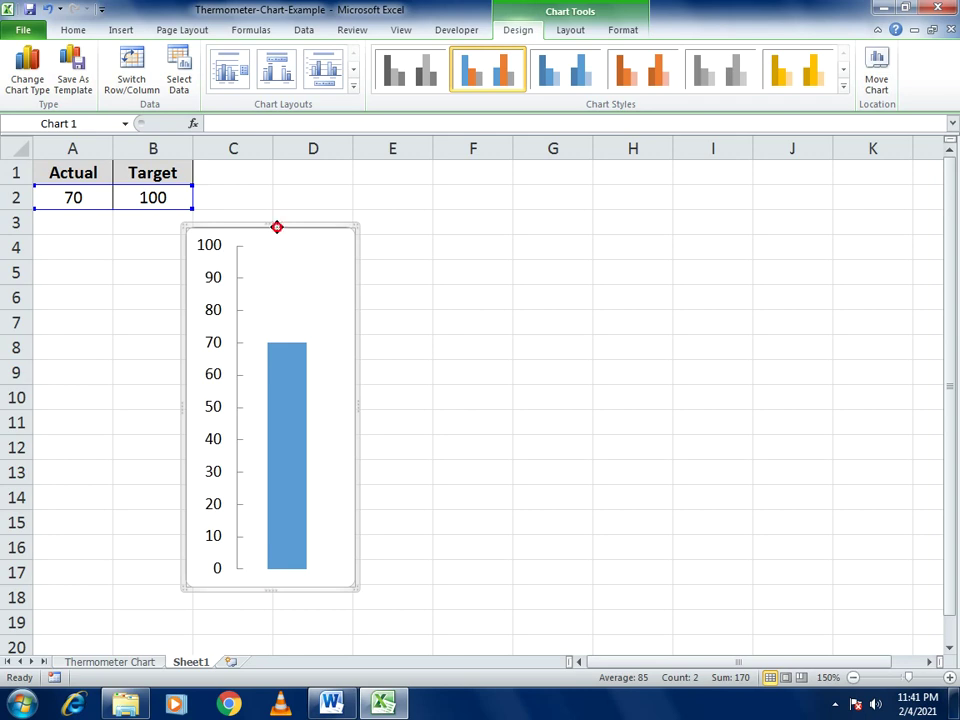
Draw an oval shape and move it beneath the thermometer bar.
left_click(462, 304)
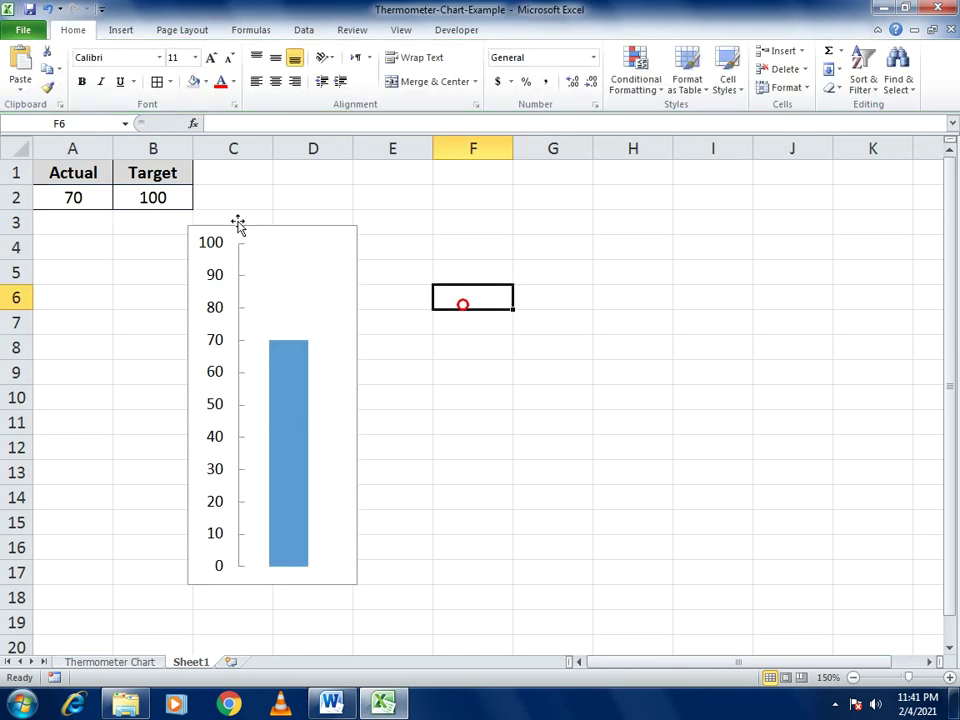
left_click(120, 30)
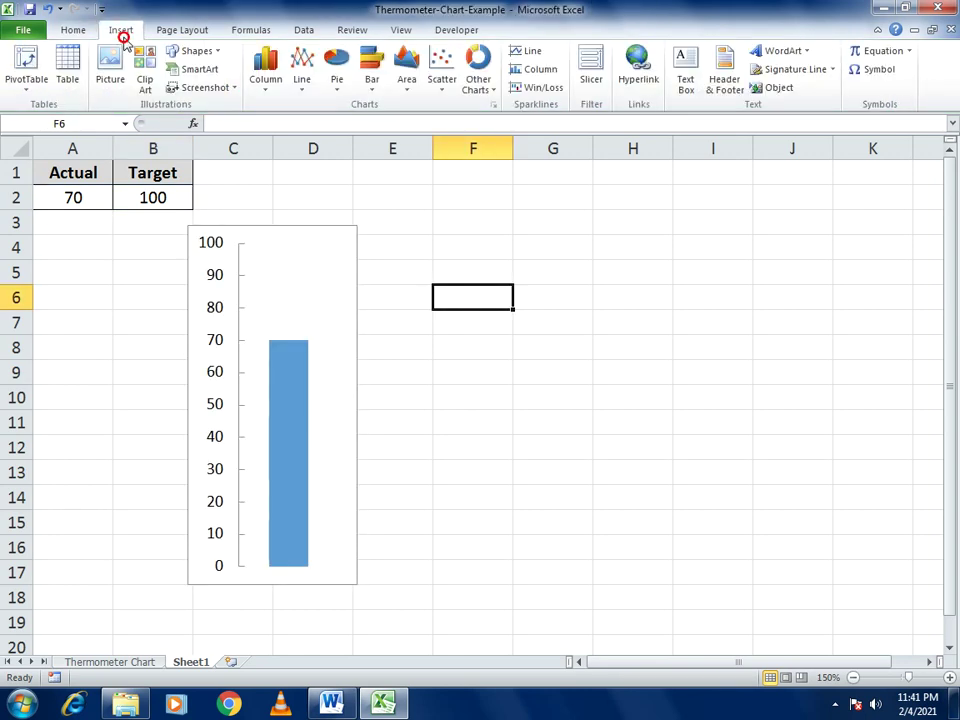
left_click(202, 58)
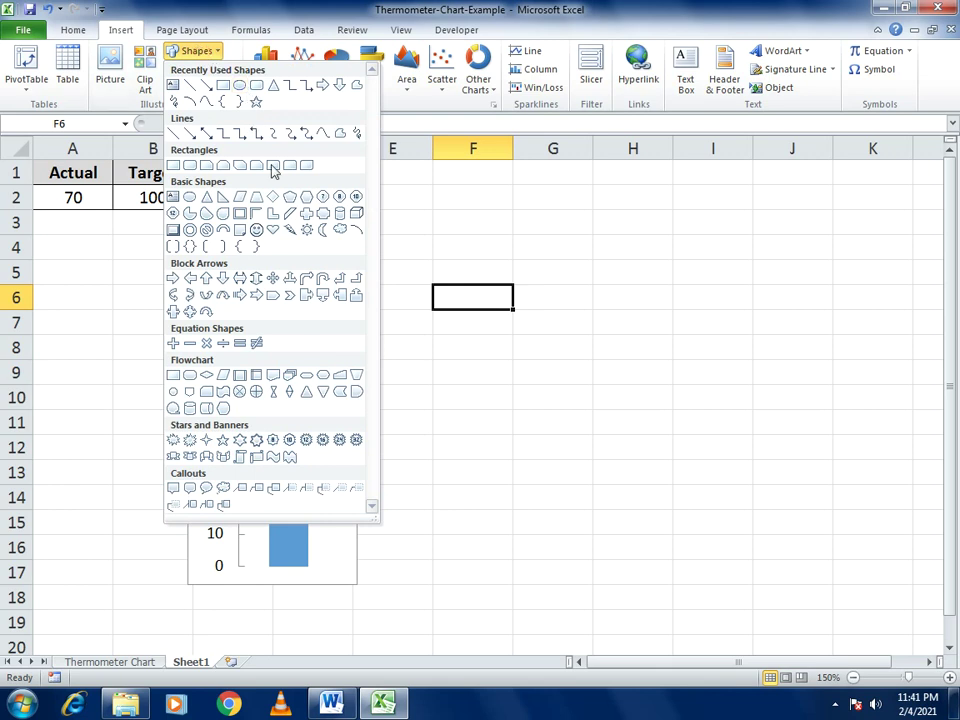
left_click(190, 197)
mouse_move(493, 322)
left_mouse_down()
mouse_move(606, 431)
mouse_move(603, 423)
left_mouse_up()
mouse_move(540, 376)
left_mouse_down()
mouse_move(377, 583)
mouse_move(242, 624)
mouse_move(281, 616)
left_mouse_up()
Shrink the oval into a bulb-sized blue circle centred under the bar.
left_click(421, 574)
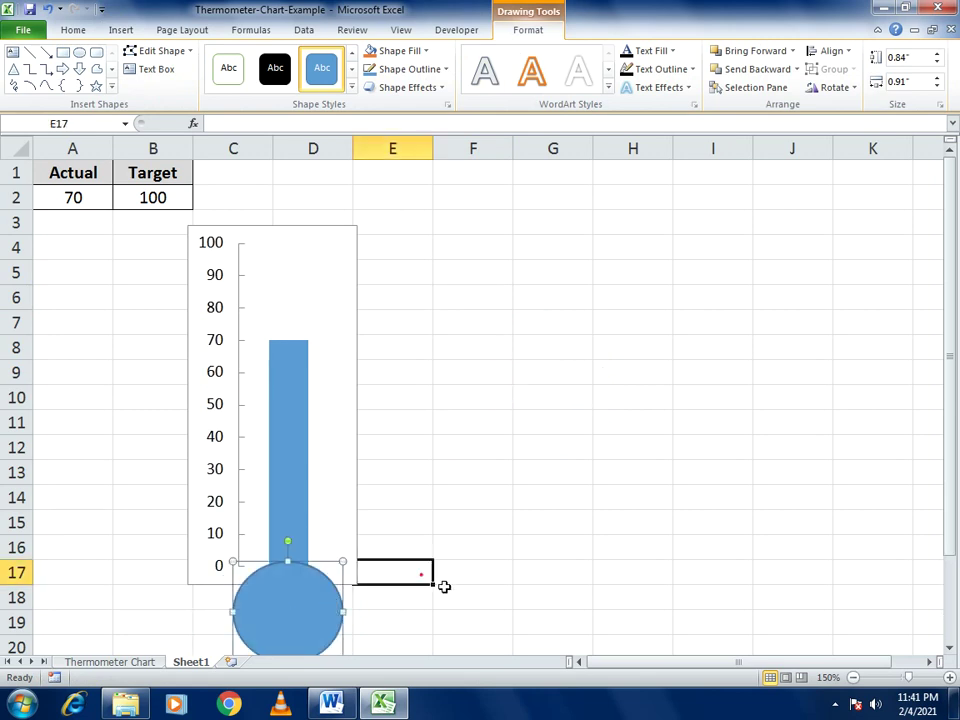
left_click(314, 591)
mouse_move(343, 560)
left_mouse_down()
mouse_move(317, 568)
mouse_move(280, 602)
mouse_move(296, 592)
left_mouse_up()
left_click(425, 602)
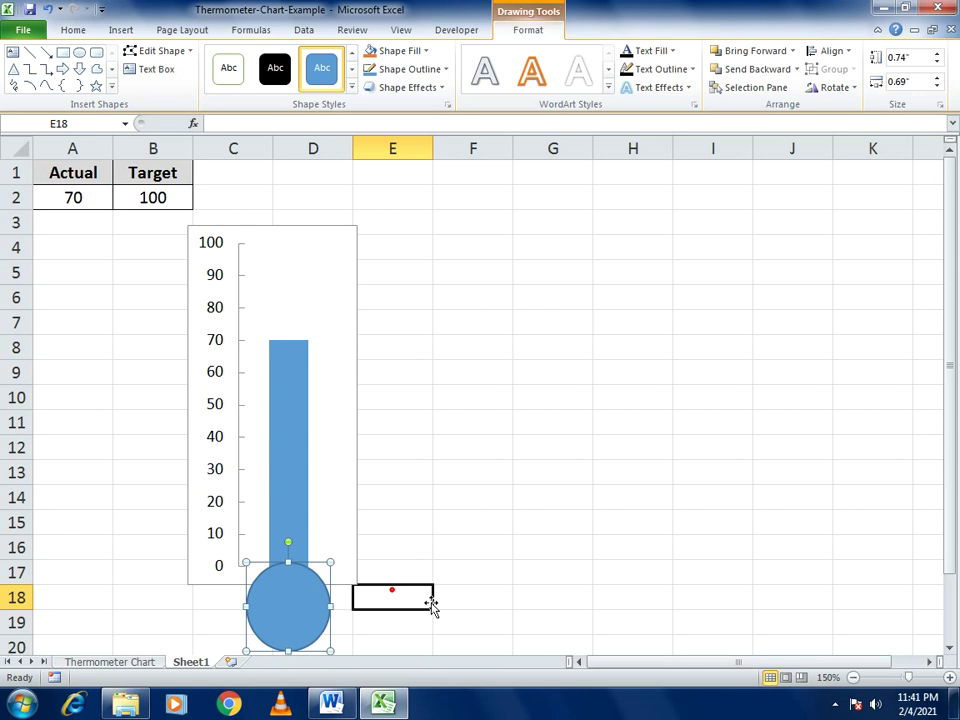
left_click(314, 467)
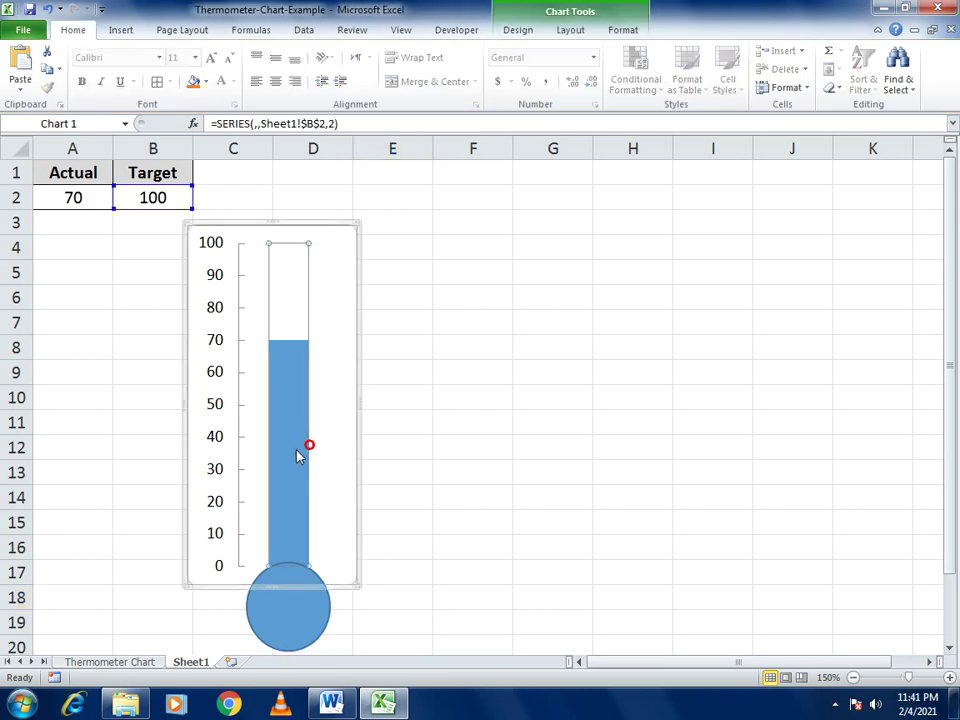
left_click(514, 426)
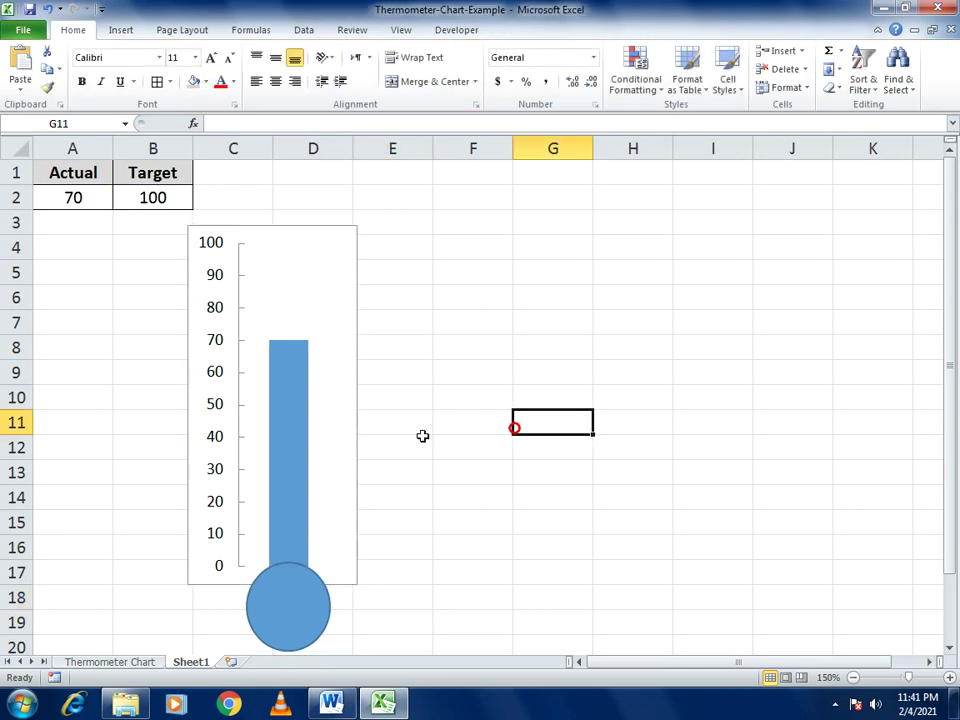
Enter Actual values 80, 100 and 120 in A2 to test the thermometer fill.
left_click(75, 196)
type("80")
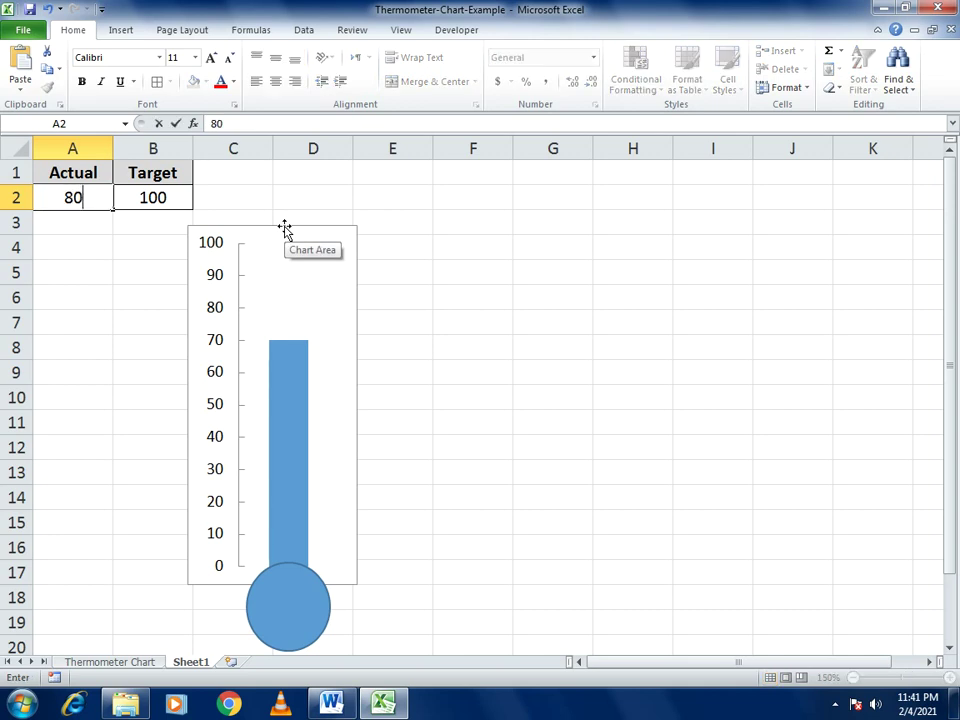
key("Return")
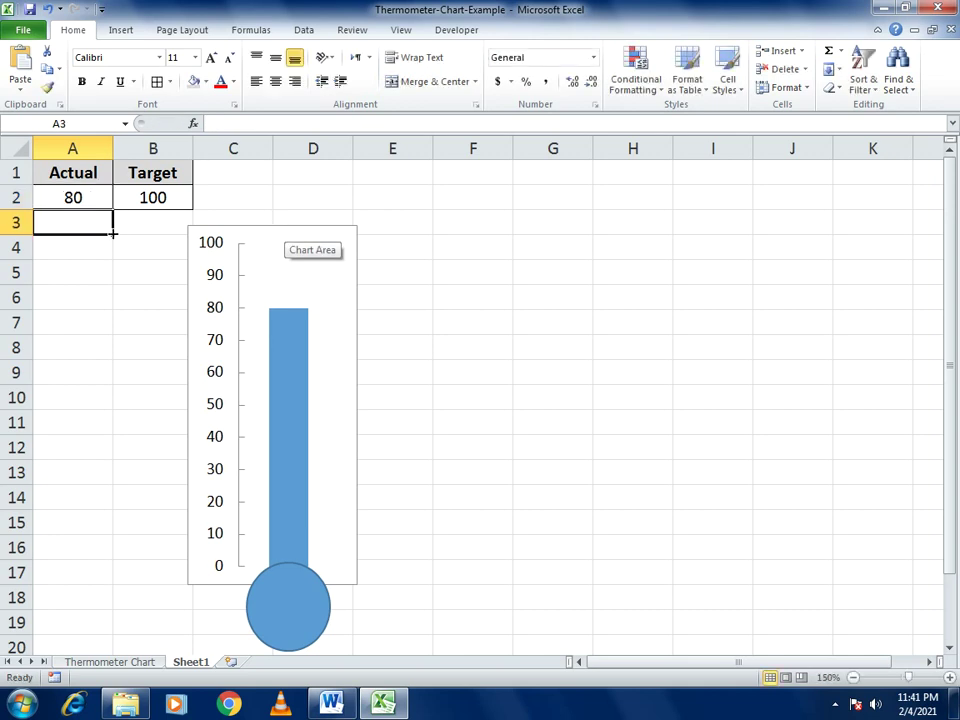
left_click(61, 201)
type("79")
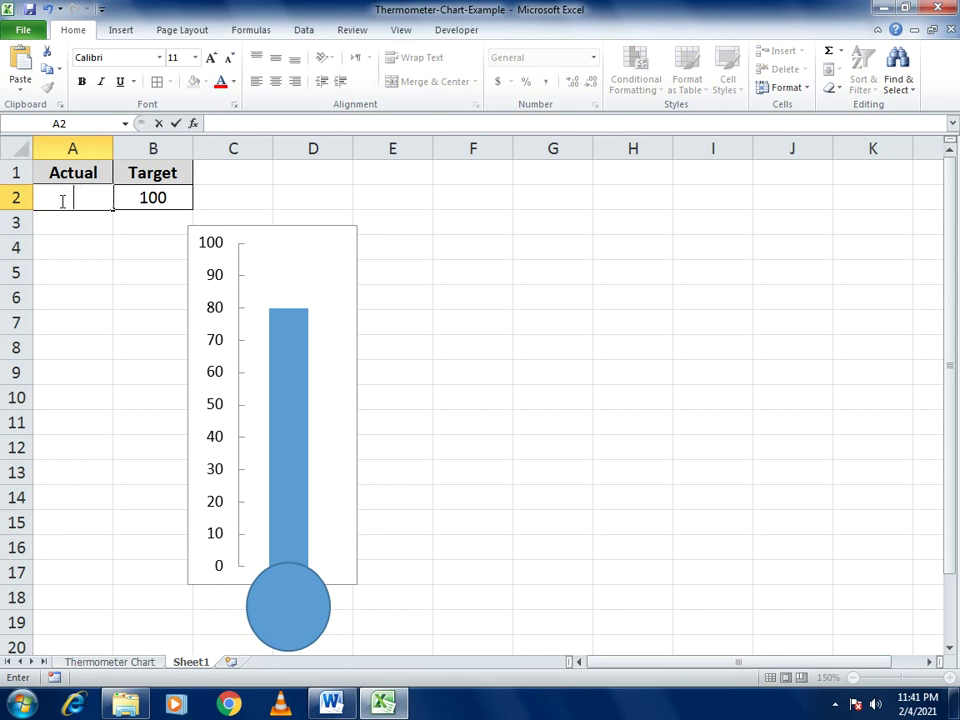
type("11")
key("BackSpace")
type("00")
key("Return")
left_click(61, 200)
type("120")
key("Return")
Try low Actual values 10, 25 and 23 in A2.
left_click(61, 200)
type("1")
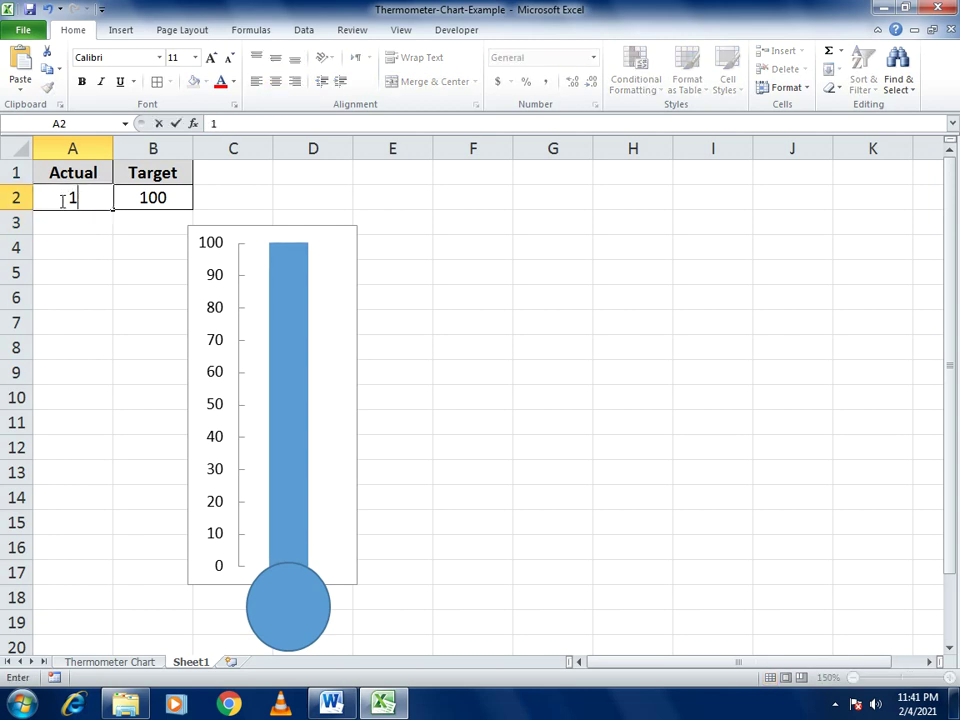
type("0")
key("Return")
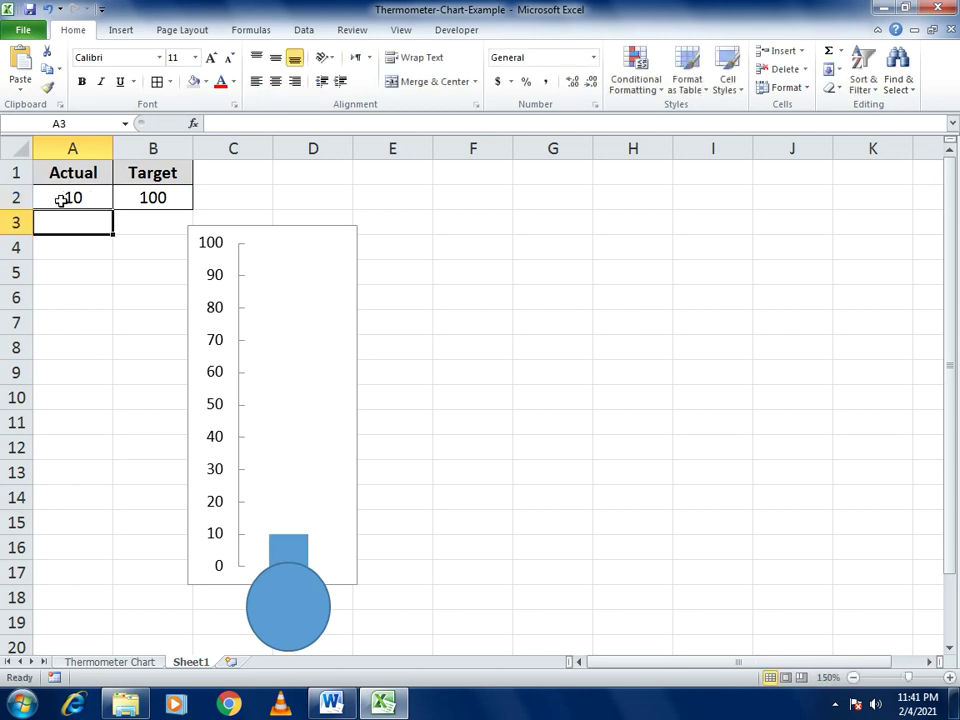
left_click(61, 200)
type("15")
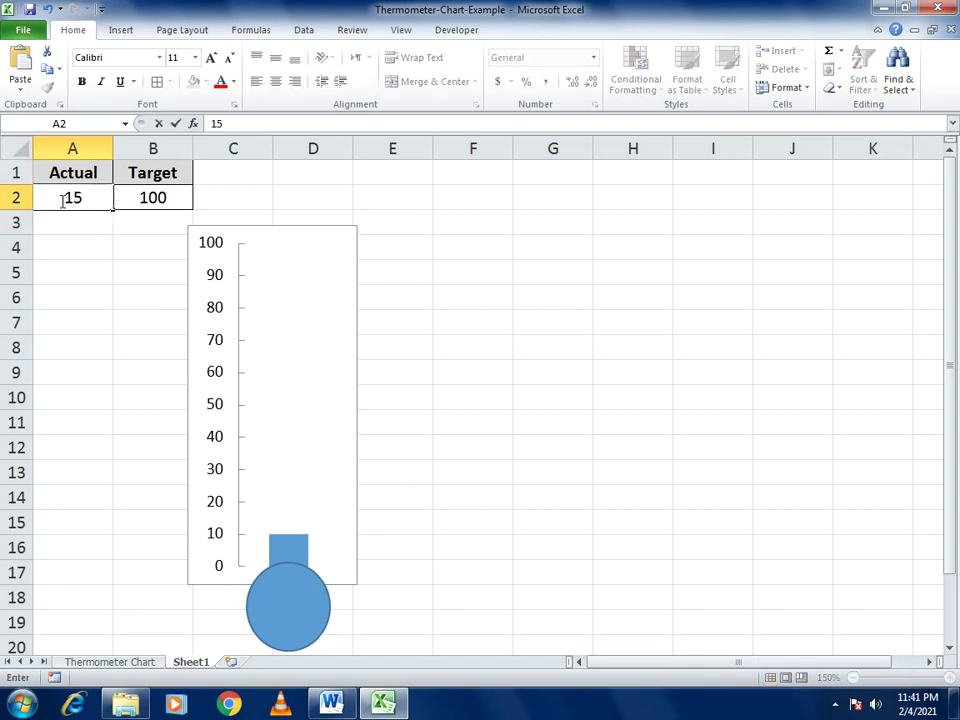
key("BackSpace")
key("BackSpace")
type("25")
key("Return")
left_click(61, 200)
type("23")
key("Return")
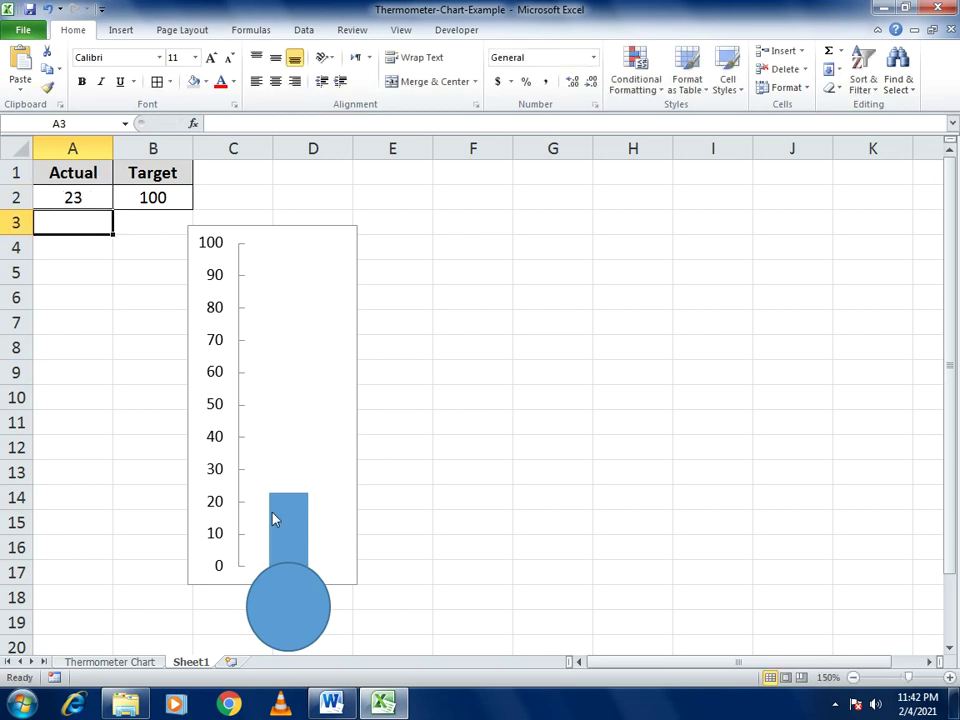
Enter 99, then settle on 98 as the final Actual value in A2.
left_click(66, 198)
type("99")
key("Return")
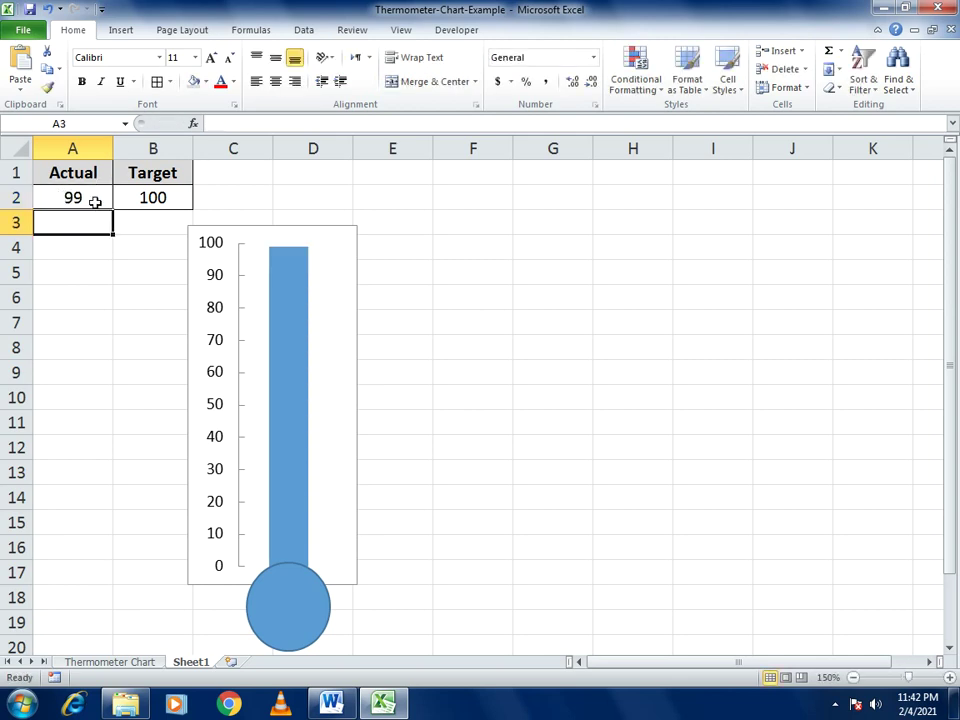
left_click(95, 202)
type("98")
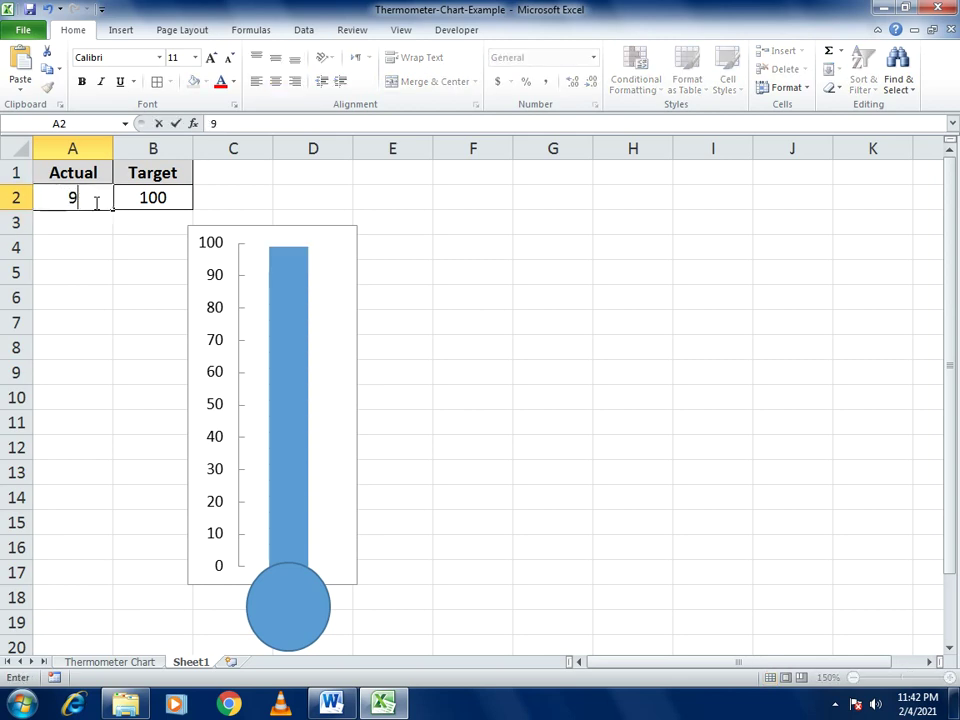
key("Return")
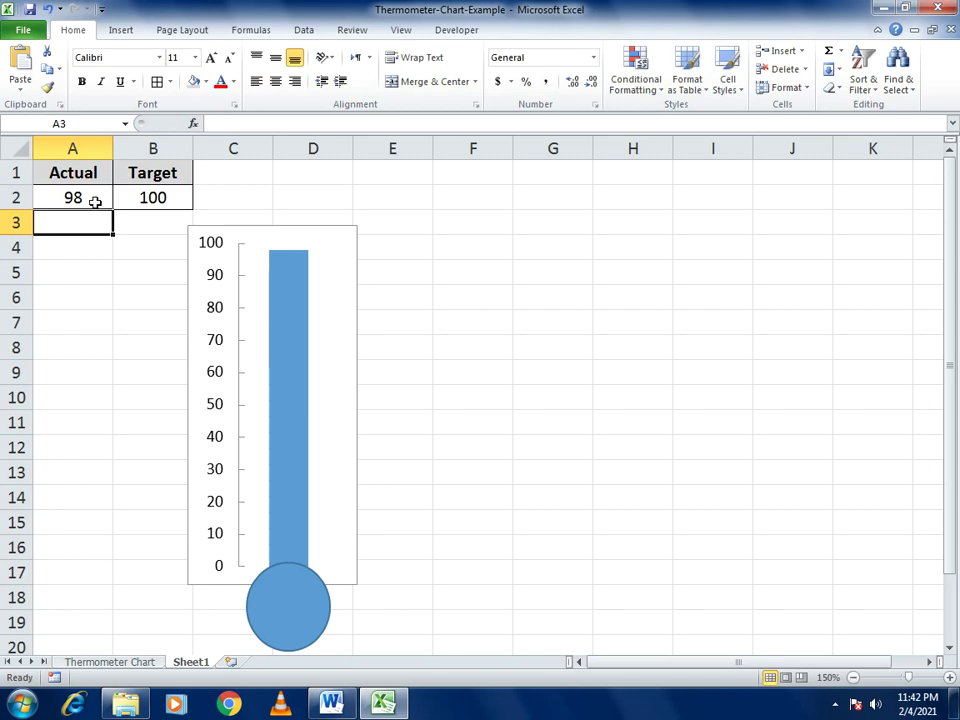
left_click(95, 202)
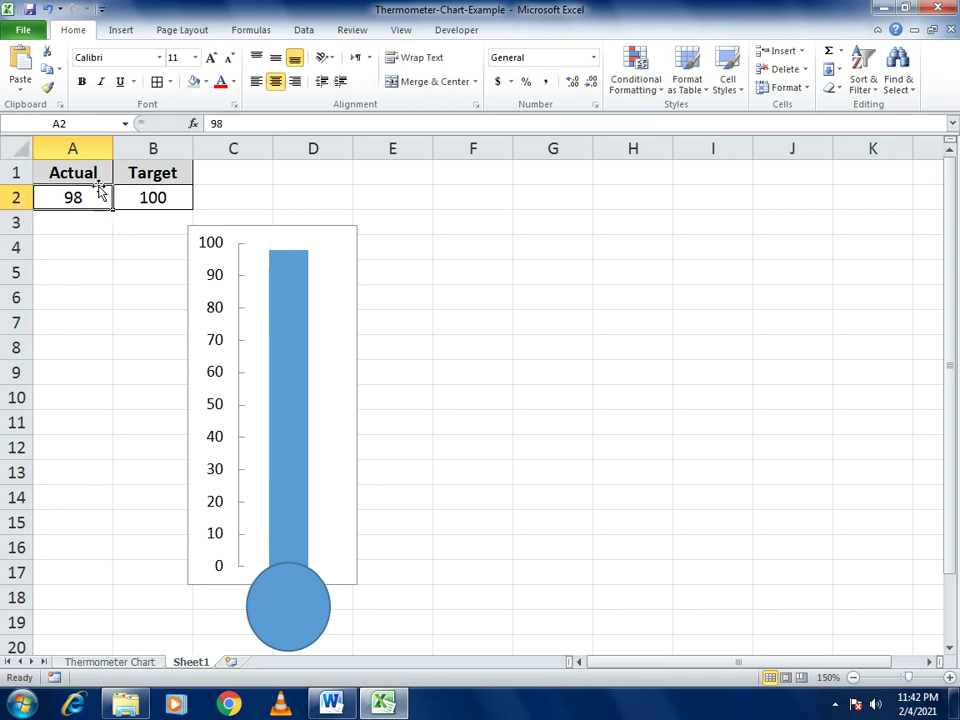